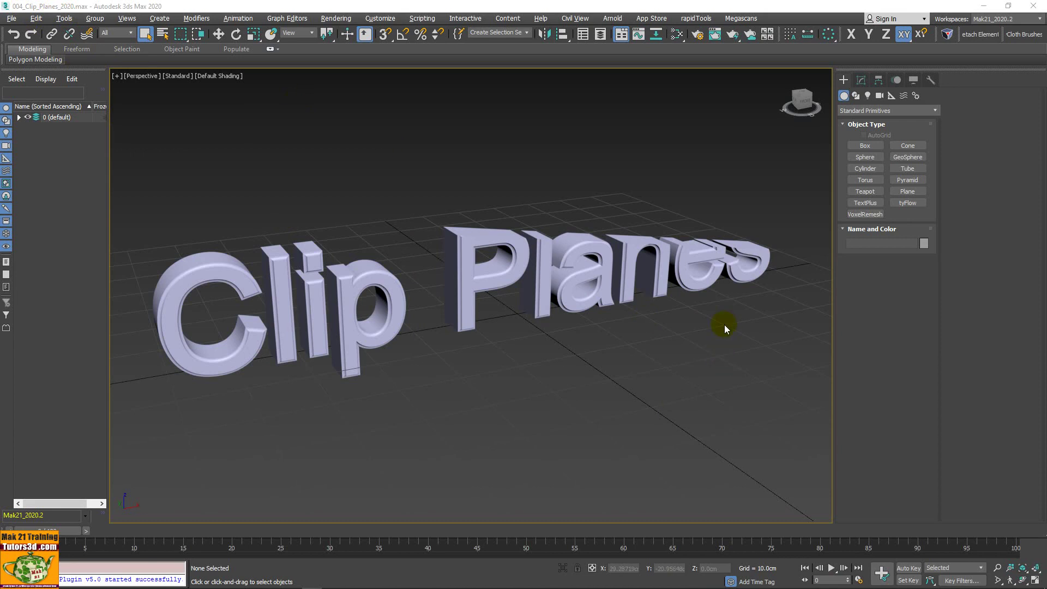
Step: Delete the Cap Holes and Slice modifiers from TextPlus001, leaving only Editable Poly
{"action": "left_click", "coordinate": [688, 266]}
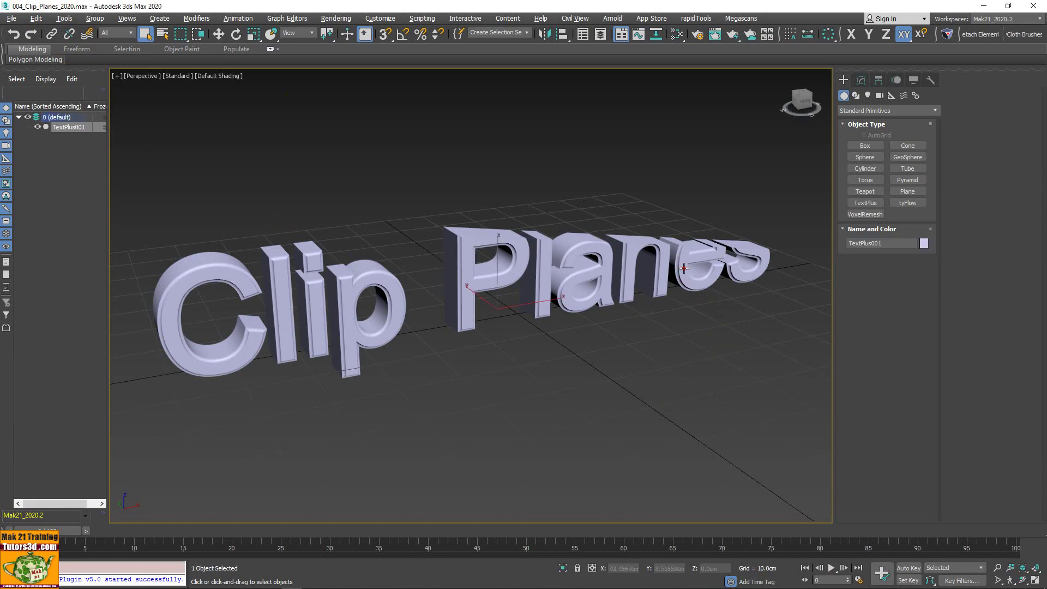
{"action": "left_click", "coordinate": [861, 79]}
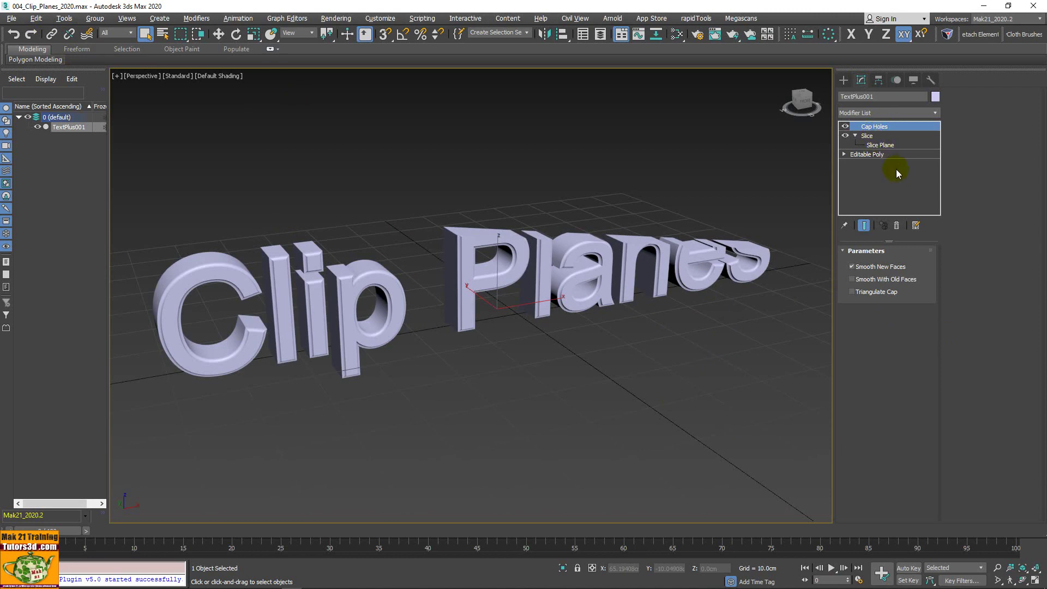
{"action": "left_click", "coordinate": [897, 225]}
{"action": "left_click", "coordinate": [897, 225]}
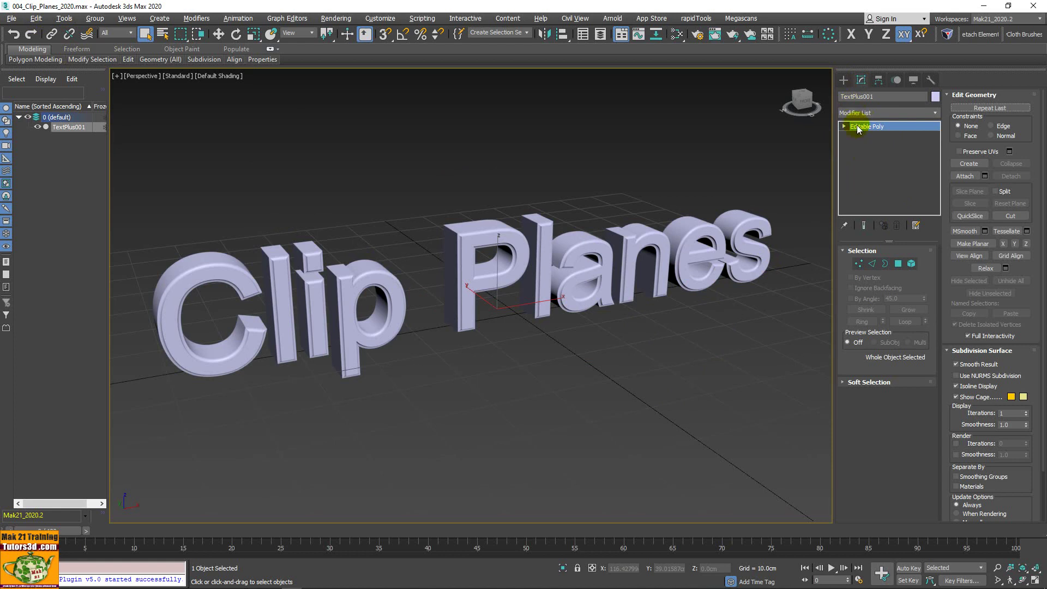
{"action": "left_click", "coordinate": [843, 81]}
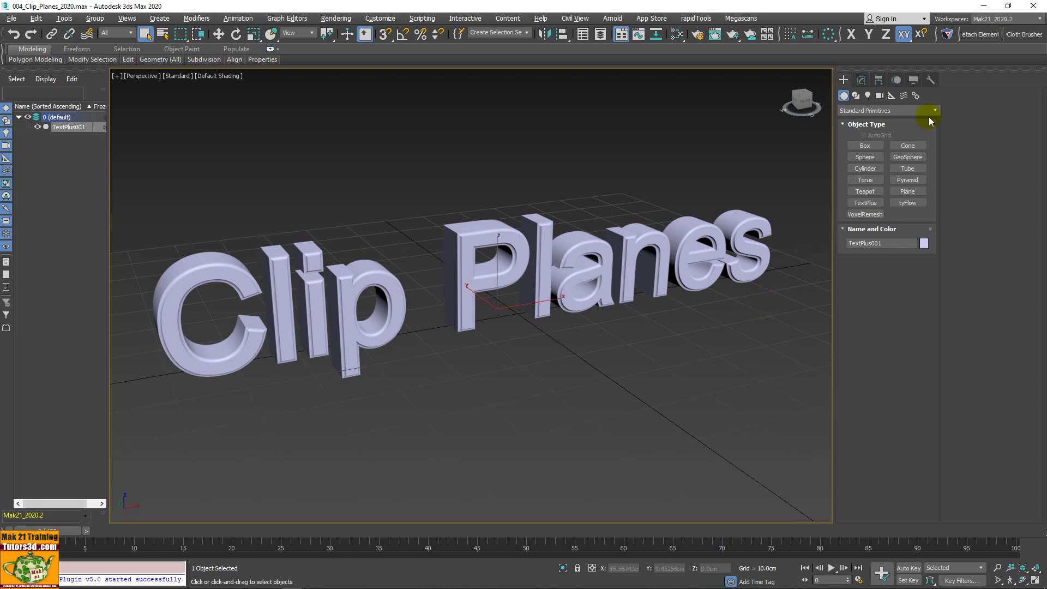
Step: Preview a clip line across the text, cancel it, and maximize the Front viewport
{"action": "left_click", "coordinate": [949, 35]}
{"action": "left_click", "coordinate": [797, 232]}
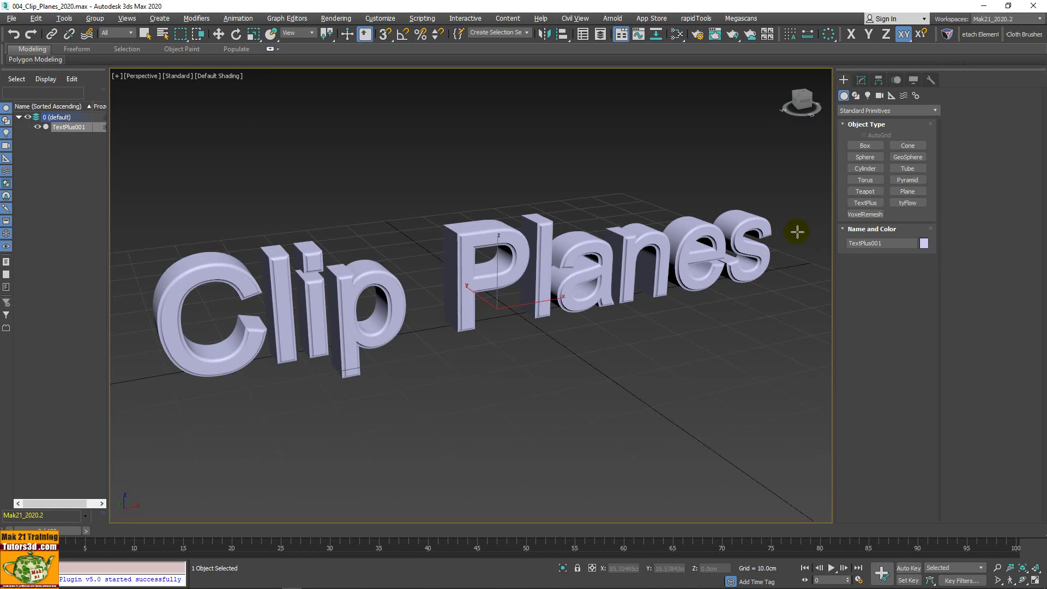
{"action": "mouse_move", "coordinate": [748, 226]}
{"action": "left_mouse_down"}
{"action": "mouse_move", "coordinate": [655, 236]}
{"action": "mouse_move", "coordinate": [647, 303]}
{"action": "mouse_move", "coordinate": [645, 182]}
{"action": "mouse_move", "coordinate": [627, 275]}
{"action": "mouse_move", "coordinate": [636, 251]}
{"action": "mouse_move", "coordinate": [635, 265]}
{"action": "mouse_move", "coordinate": [773, 192]}
{"action": "mouse_move", "coordinate": [739, 236]}
{"action": "mouse_move", "coordinate": [767, 175]}
{"action": "mouse_move", "coordinate": [754, 170]}
{"action": "mouse_move", "coordinate": [753, 187]}
{"action": "mouse_move", "coordinate": [720, 201]}
{"action": "mouse_move", "coordinate": [705, 242]}
{"action": "mouse_move", "coordinate": [747, 175]}
{"action": "mouse_move", "coordinate": [746, 184]}
{"action": "left_mouse_up"}
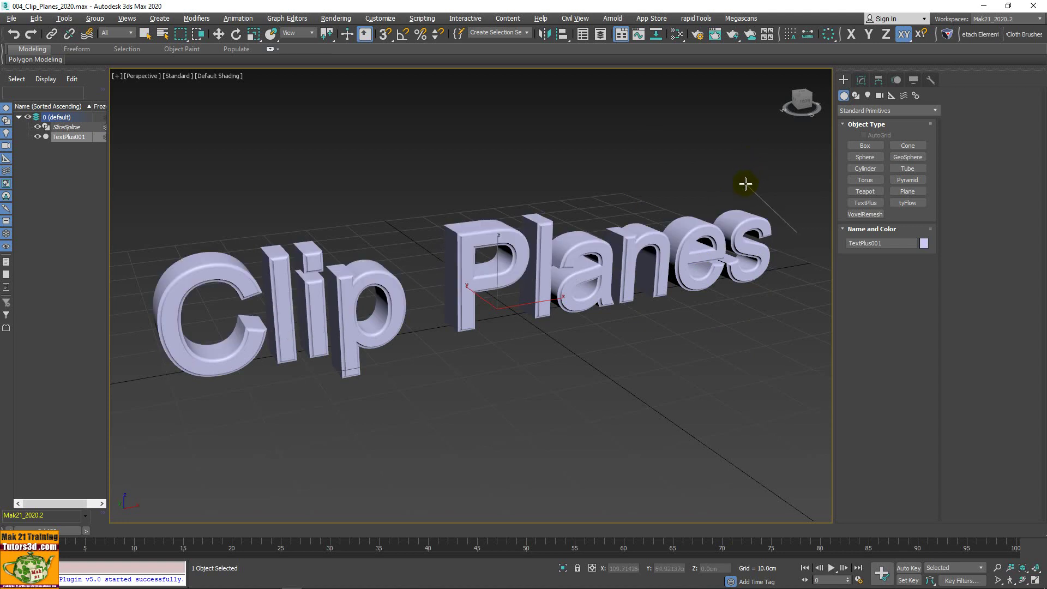
{"action": "right_click", "coordinate": [745, 183]}
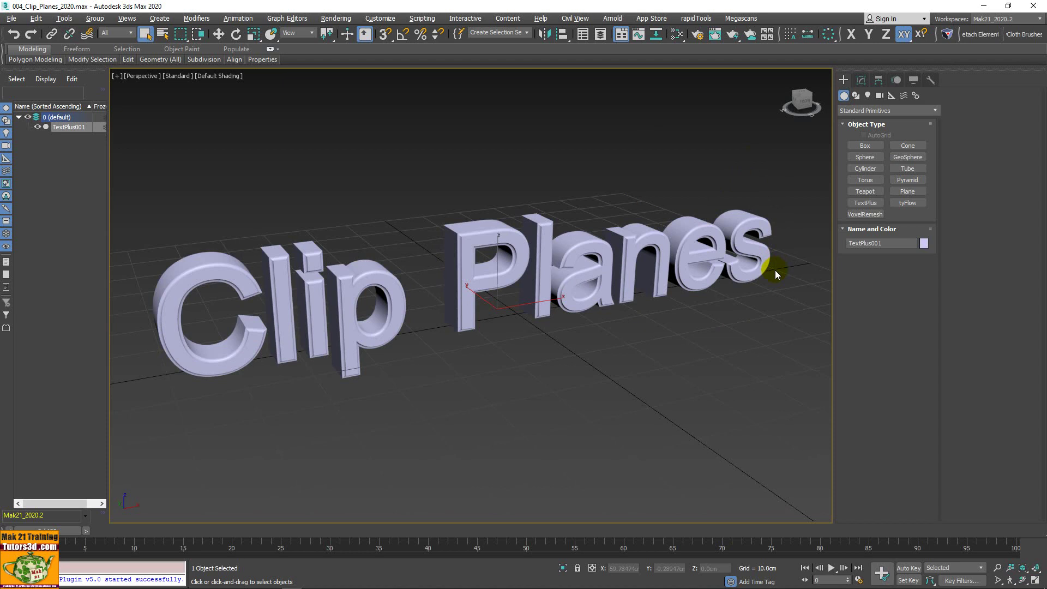
{"action": "key", "text": "alt+w"}
{"action": "key", "text": "alt+w"}
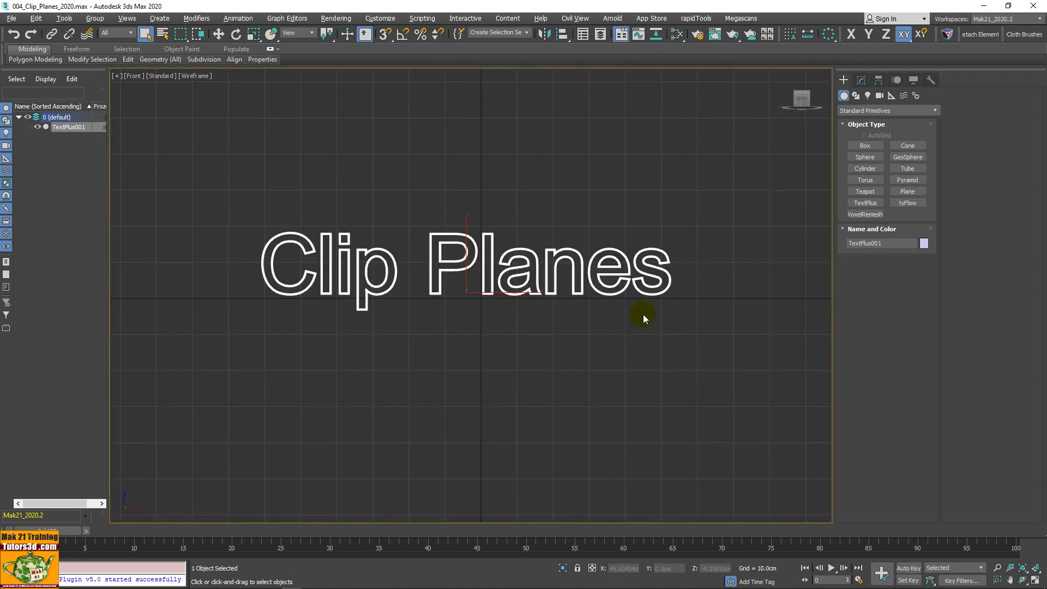
{"action": "key", "text": "alt+w"}
Step: Zoom in on the text in the Front view and switch it to shaded display
{"action": "scroll", "coordinate": [682, 195], "scroll_direction": "up", "scroll_amount": 3}
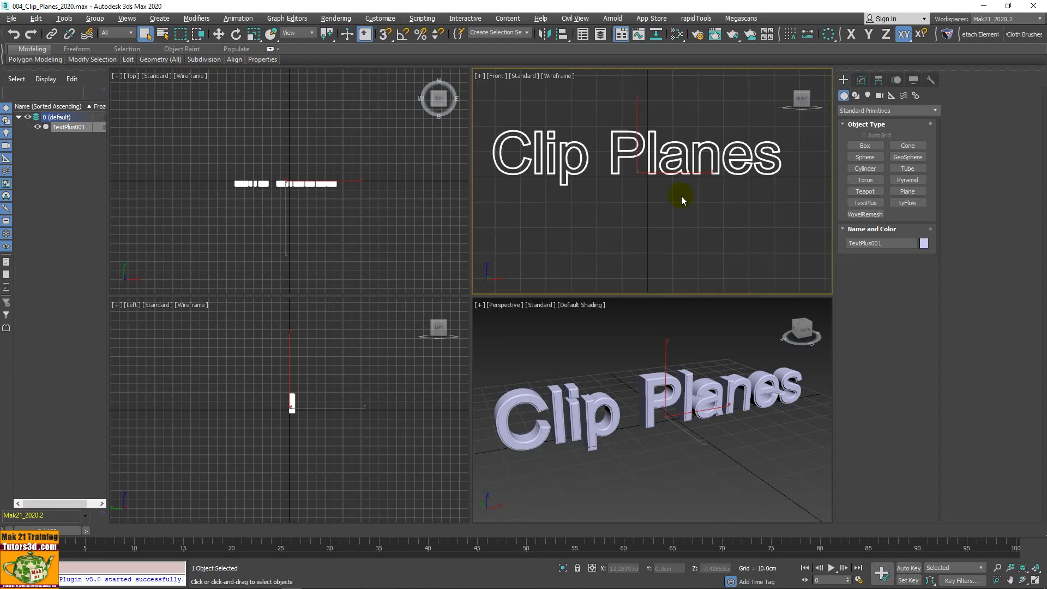
{"action": "middle_click_drag", "start_coordinate": [681, 195], "coordinate": [682, 242]}
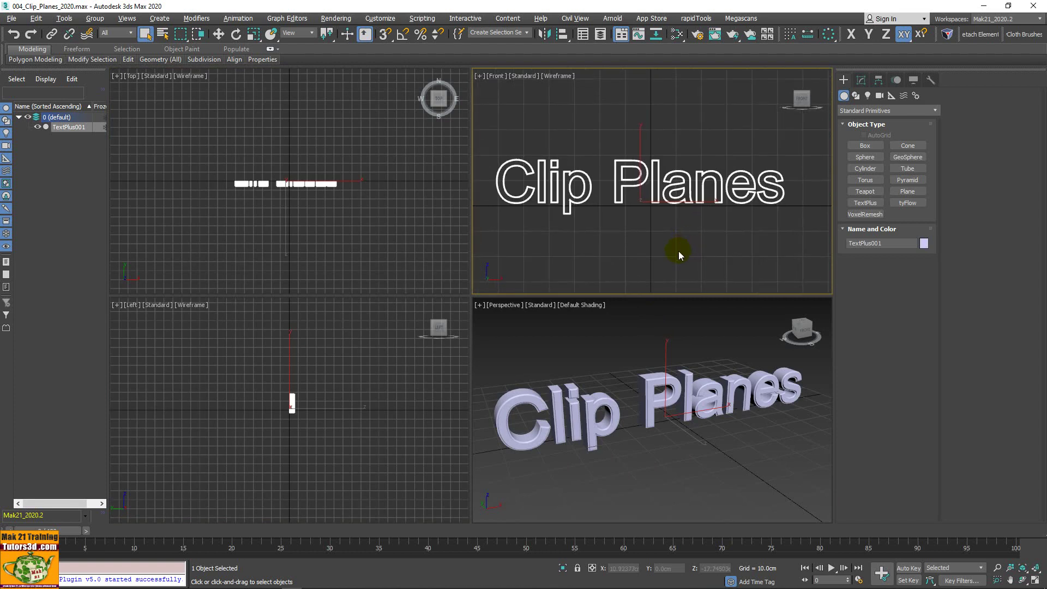
{"action": "key", "text": "F3"}
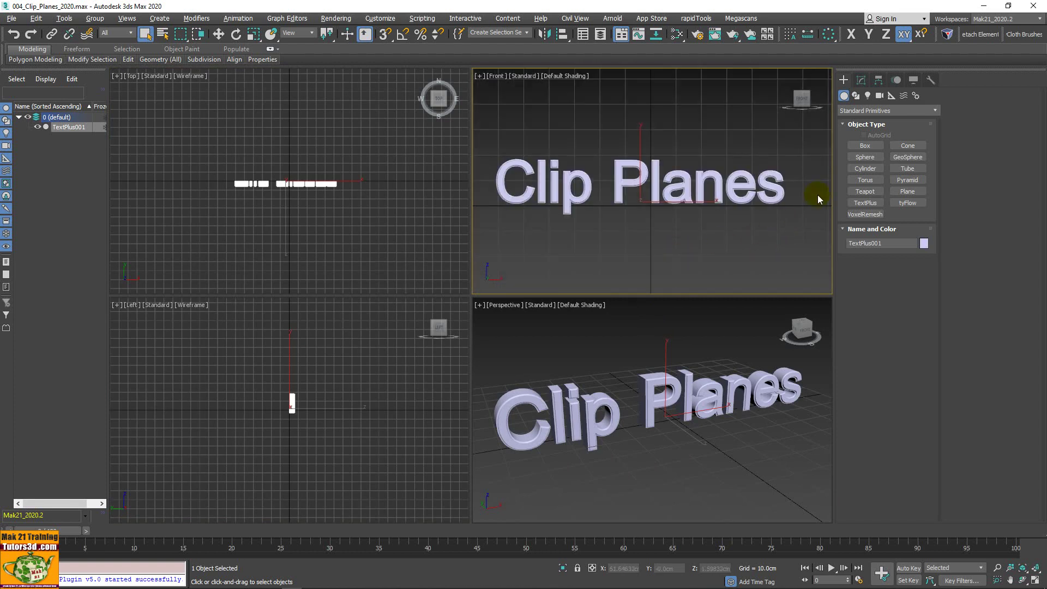
Step: Draw an angled clip line across the text to trim the letter tops
{"action": "left_click", "coordinate": [947, 35]}
{"action": "left_click", "coordinate": [804, 188]}
{"action": "left_click_drag", "start_coordinate": [806, 184], "coordinate": [582, 108]}
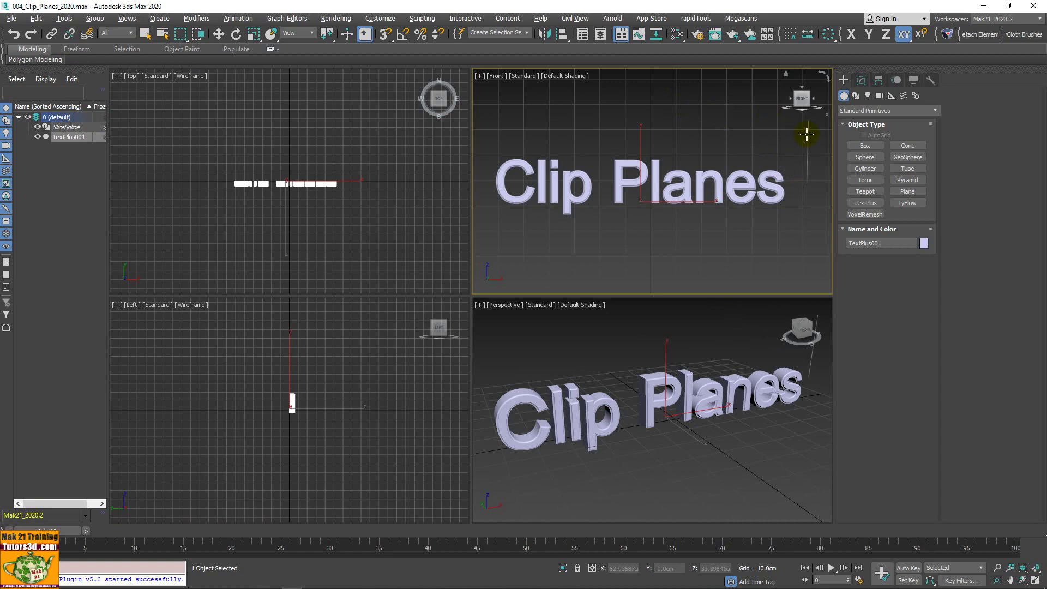
{"action": "mouse_move", "coordinate": [582, 107]}
{"action": "left_mouse_down"}
{"action": "mouse_move", "coordinate": [570, 182]}
{"action": "mouse_move", "coordinate": [619, 145]}
{"action": "mouse_move", "coordinate": [729, 175]}
{"action": "mouse_move", "coordinate": [649, 168]}
{"action": "mouse_move", "coordinate": [820, 189]}
{"action": "mouse_move", "coordinate": [579, 138]}
{"action": "mouse_move", "coordinate": [529, 180]}
{"action": "mouse_move", "coordinate": [508, 175]}
{"action": "mouse_move", "coordinate": [624, 157]}
{"action": "mouse_move", "coordinate": [762, 185]}
{"action": "mouse_move", "coordinate": [756, 169]}
{"action": "mouse_move", "coordinate": [676, 175]}
{"action": "mouse_move", "coordinate": [687, 185]}
{"action": "mouse_move", "coordinate": [698, 175]}
{"action": "mouse_move", "coordinate": [713, 214]}
{"action": "mouse_move", "coordinate": [702, 170]}
{"action": "mouse_move", "coordinate": [694, 187]}
{"action": "mouse_move", "coordinate": [715, 423]}
{"action": "mouse_move", "coordinate": [675, 163]}
{"action": "mouse_move", "coordinate": [676, 174]}
{"action": "left_mouse_up"}
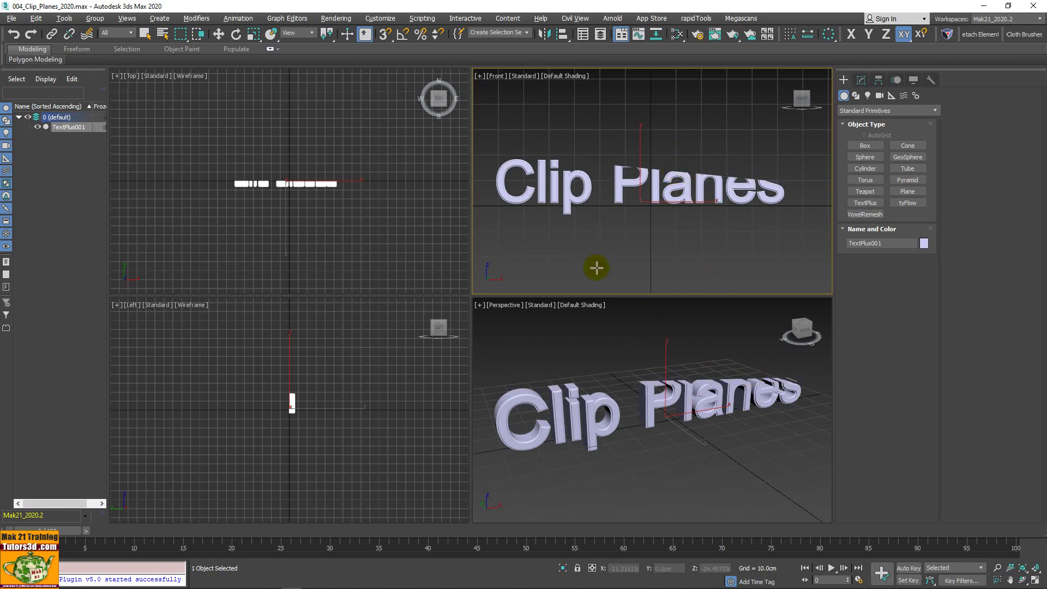
{"action": "mouse_move", "coordinate": [484, 186]}
{"action": "left_mouse_down"}
{"action": "mouse_move", "coordinate": [725, 185]}
{"action": "mouse_move", "coordinate": [729, 229]}
{"action": "mouse_move", "coordinate": [729, 215]}
{"action": "left_mouse_up"}
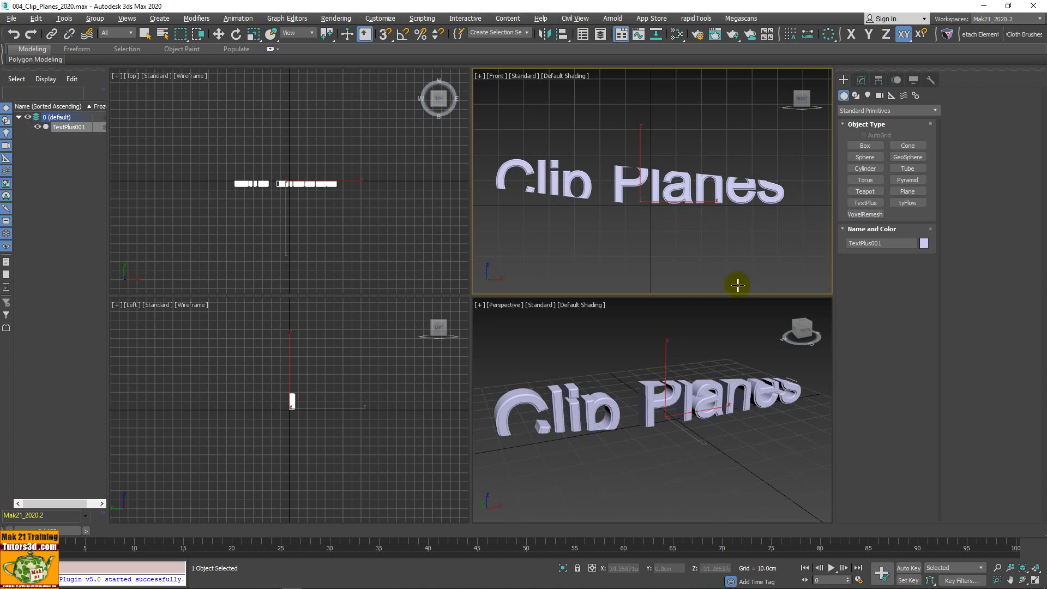
{"action": "right_click", "coordinate": [731, 244]}
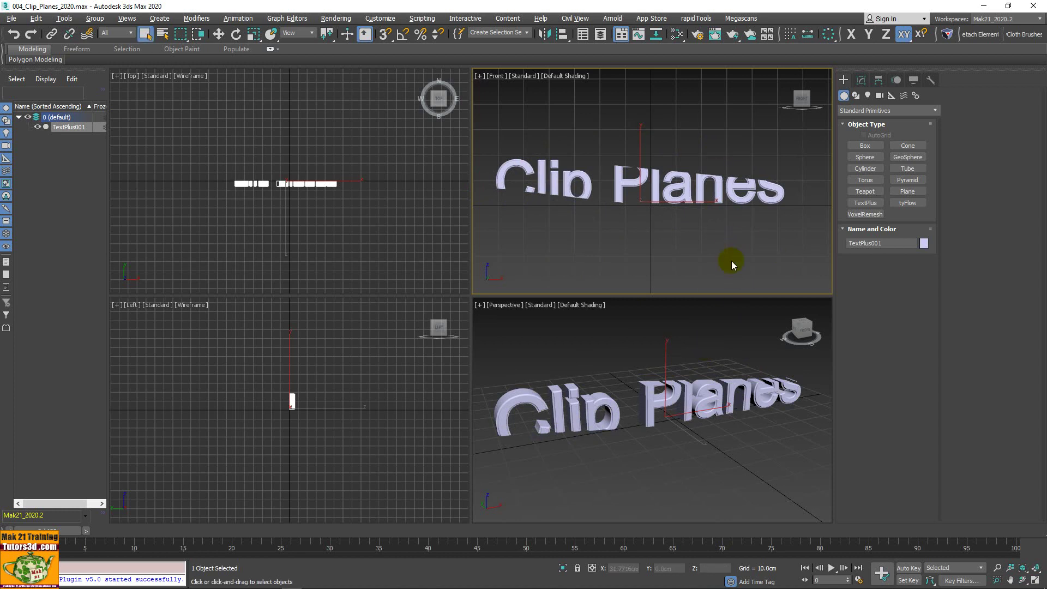
Step: Maximize Perspective and disable the upper Slice and lower Cap Holes modifiers
{"action": "key", "text": "alt+w"}
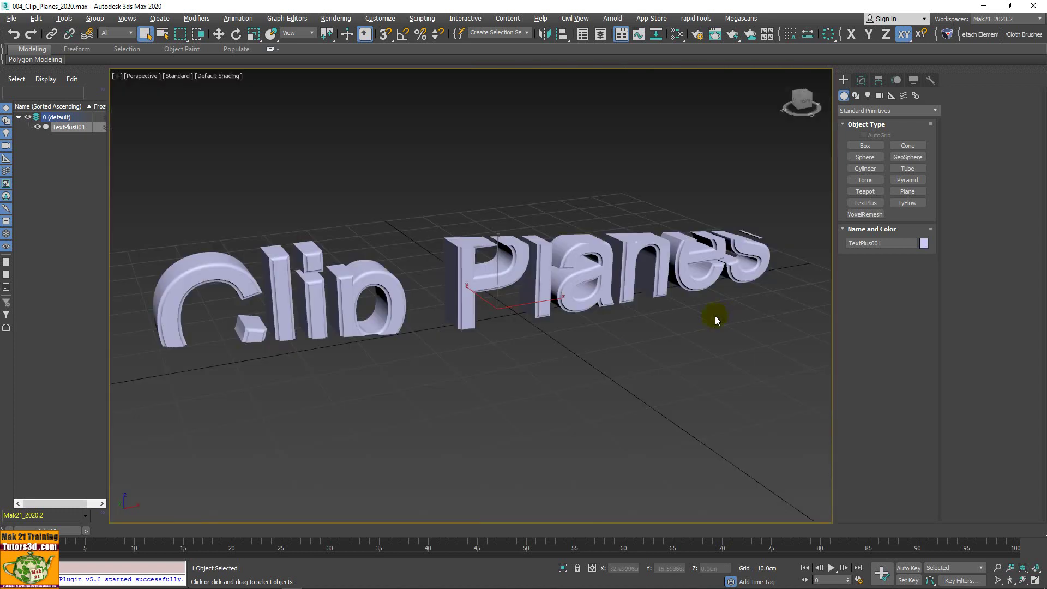
{"action": "mouse_move", "coordinate": [606, 324]}
{"action": "middle_mouse_down", "text": "alt"}
{"action": "mouse_move", "coordinate": [646, 358]}
{"action": "mouse_move", "coordinate": [635, 277]}
{"action": "mouse_move", "coordinate": [654, 248]}
{"action": "mouse_move", "coordinate": [717, 291]}
{"action": "mouse_move", "coordinate": [797, 300]}
{"action": "mouse_move", "coordinate": [701, 378]}
{"action": "mouse_move", "coordinate": [574, 305]}
{"action": "mouse_move", "coordinate": [620, 335]}
{"action": "mouse_move", "coordinate": [645, 327]}
{"action": "mouse_move", "coordinate": [671, 339]}
{"action": "mouse_move", "coordinate": [655, 342]}
{"action": "middle_mouse_up", "text": "alt"}
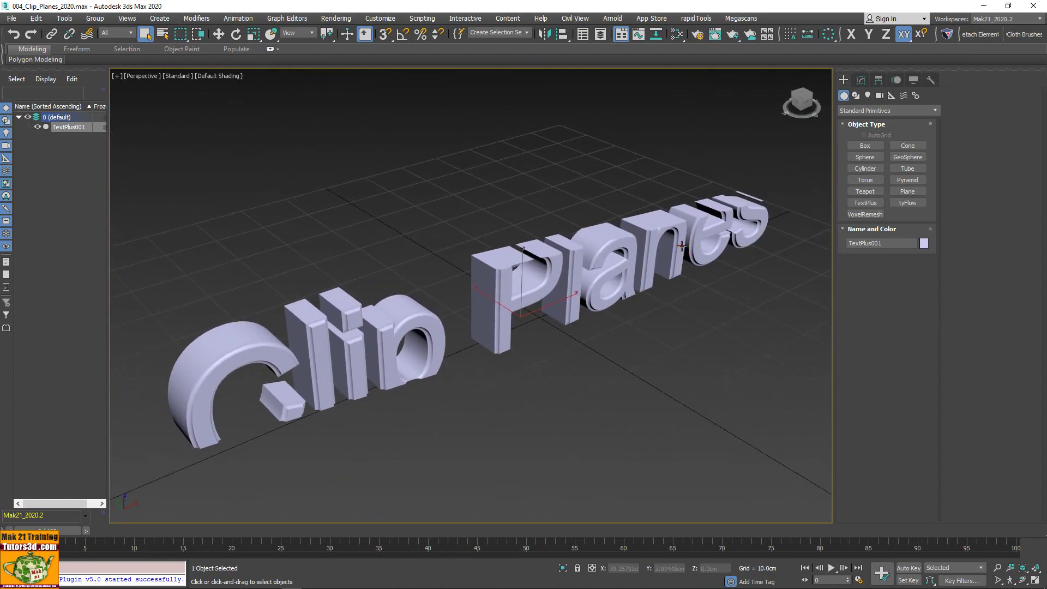
{"action": "left_click", "coordinate": [861, 80]}
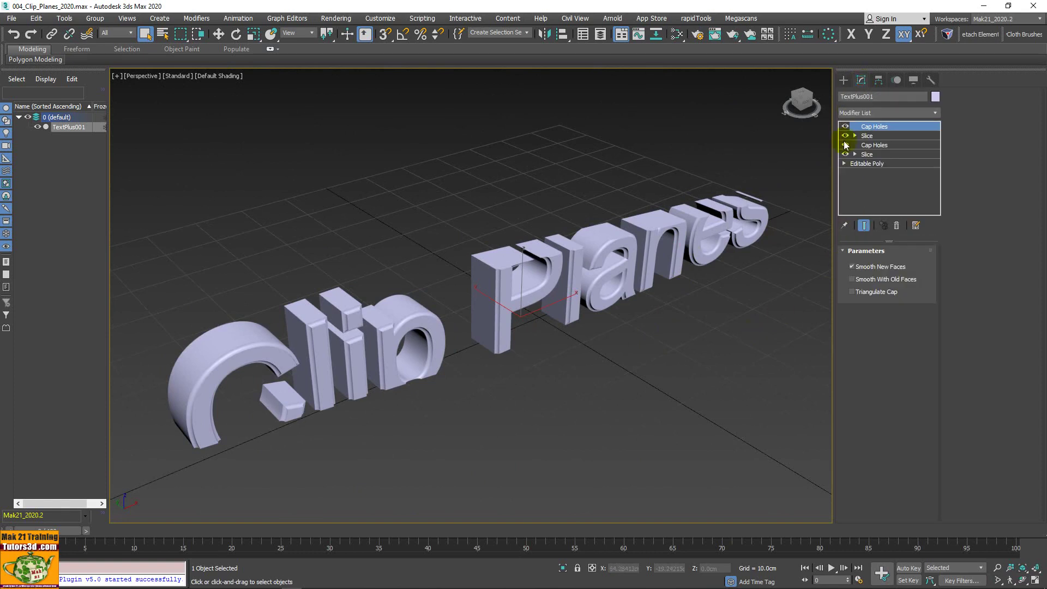
{"action": "left_click", "coordinate": [845, 135]}
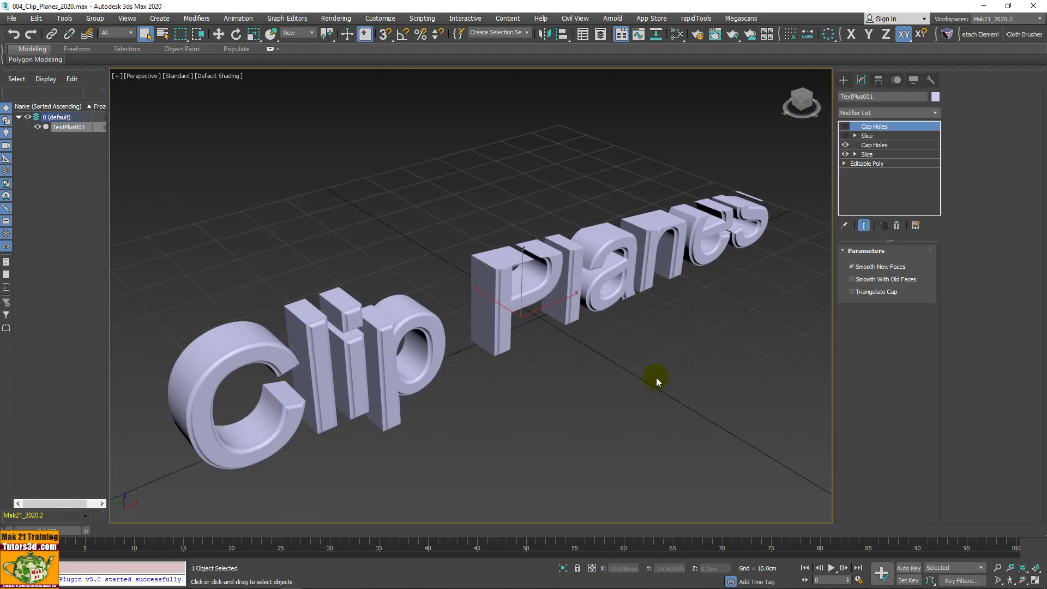
{"action": "left_click", "coordinate": [845, 145]}
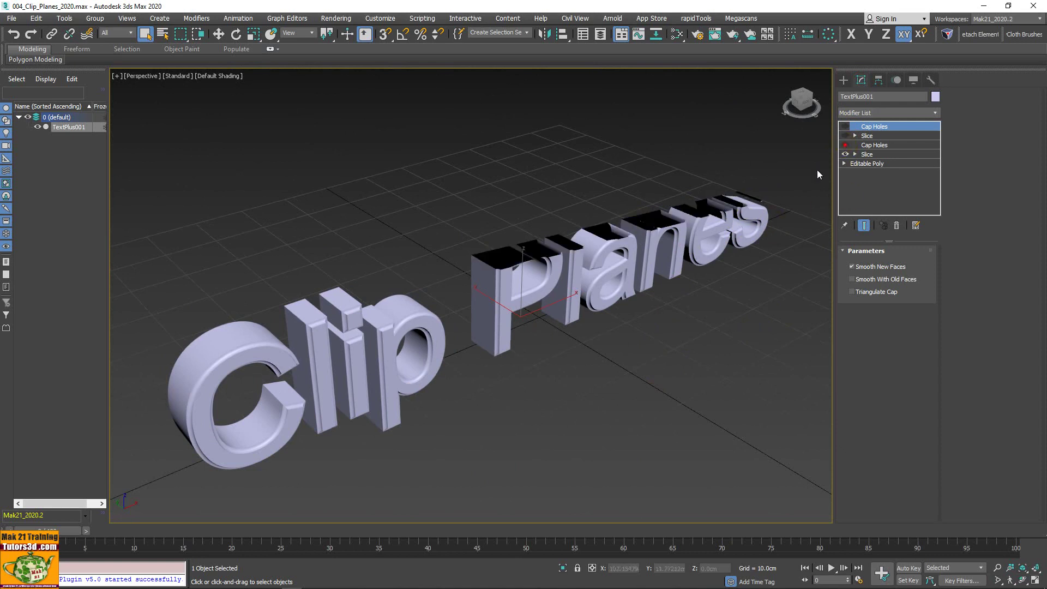
Step: Orbit closer to inspect the open letter tops and select the lower Slice modifier
{"action": "scroll", "coordinate": [637, 265], "scroll_direction": "up", "scroll_amount": 3}
{"action": "mouse_move", "coordinate": [636, 264]}
{"action": "middle_mouse_down", "text": "alt"}
{"action": "mouse_move", "coordinate": [615, 334]}
{"action": "mouse_move", "coordinate": [562, 333]}
{"action": "mouse_move", "coordinate": [524, 293]}
{"action": "mouse_move", "coordinate": [545, 276]}
{"action": "mouse_move", "coordinate": [615, 288]}
{"action": "mouse_move", "coordinate": [640, 308]}
{"action": "mouse_move", "coordinate": [608, 292]}
{"action": "mouse_move", "coordinate": [666, 280]}
{"action": "middle_mouse_up", "text": "alt"}
{"action": "mouse_move", "coordinate": [677, 217]}
{"action": "middle_mouse_down", "text": "alt"}
{"action": "mouse_move", "coordinate": [631, 331]}
{"action": "mouse_move", "coordinate": [636, 351]}
{"action": "middle_mouse_up", "text": "alt"}
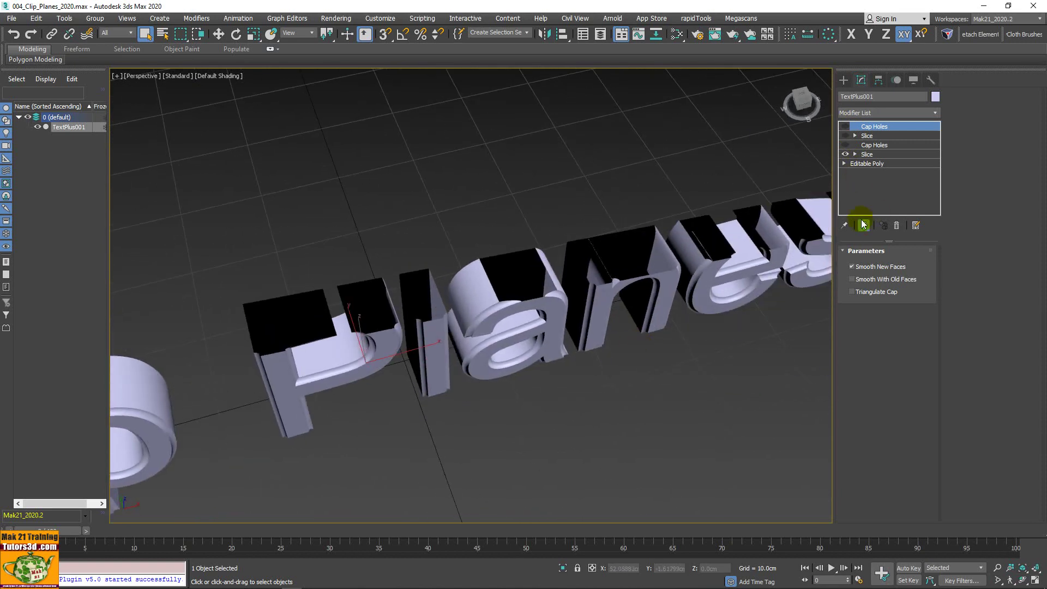
{"action": "left_click", "coordinate": [869, 154]}
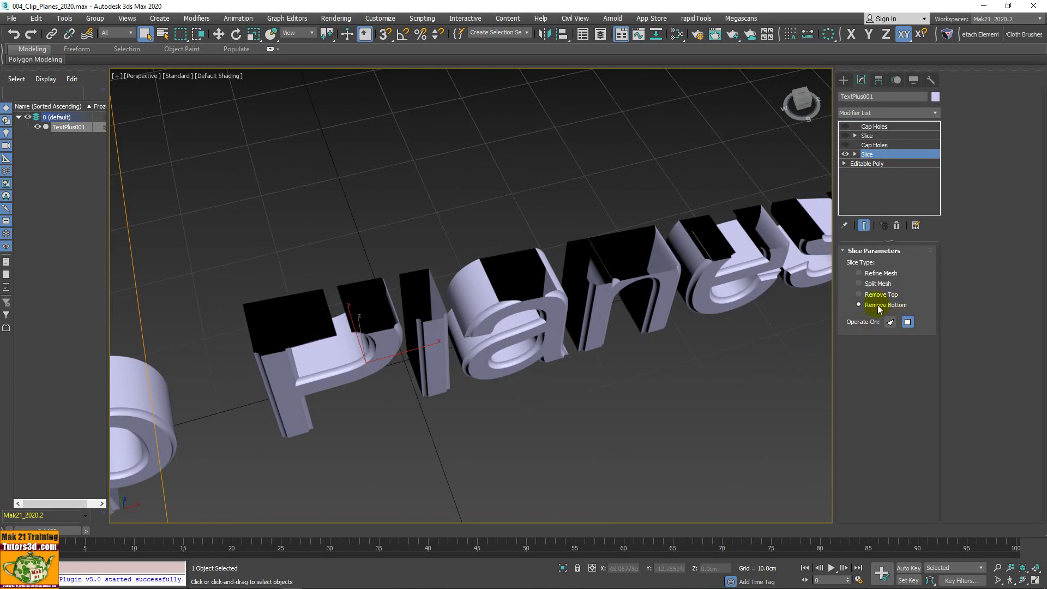
Step: Re-enable the lower Cap Holes and select the lower Slice's Slice Plane sub-object
{"action": "left_click", "coordinate": [846, 146]}
{"action": "scroll", "coordinate": [671, 351], "scroll_direction": "down", "scroll_amount": 4}
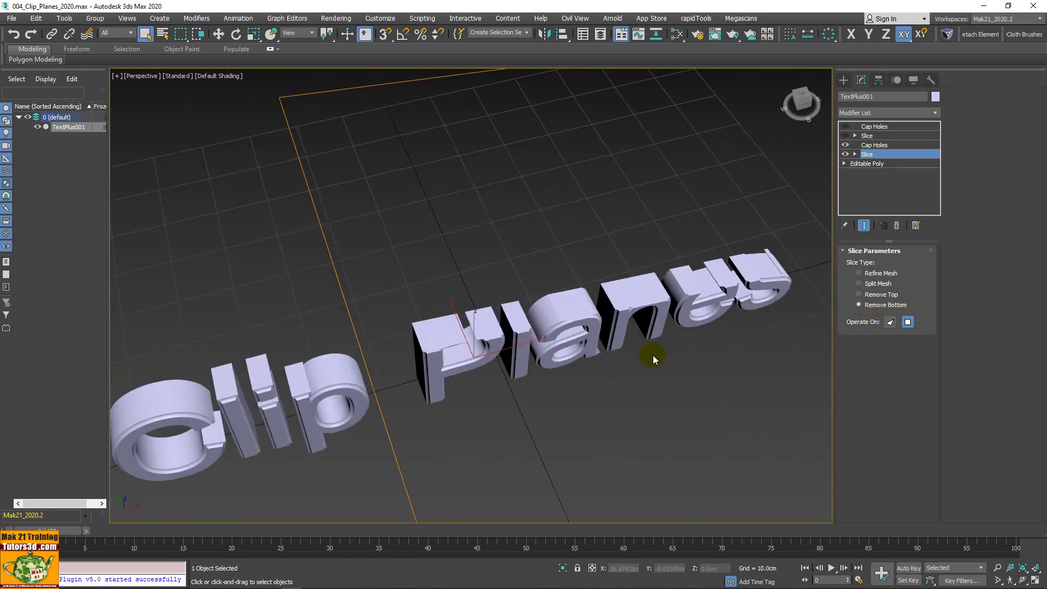
{"action": "mouse_move", "coordinate": [664, 333]}
{"action": "middle_mouse_down", "text": "alt"}
{"action": "mouse_move", "coordinate": [594, 303]}
{"action": "mouse_move", "coordinate": [494, 333]}
{"action": "middle_mouse_up", "text": "alt"}
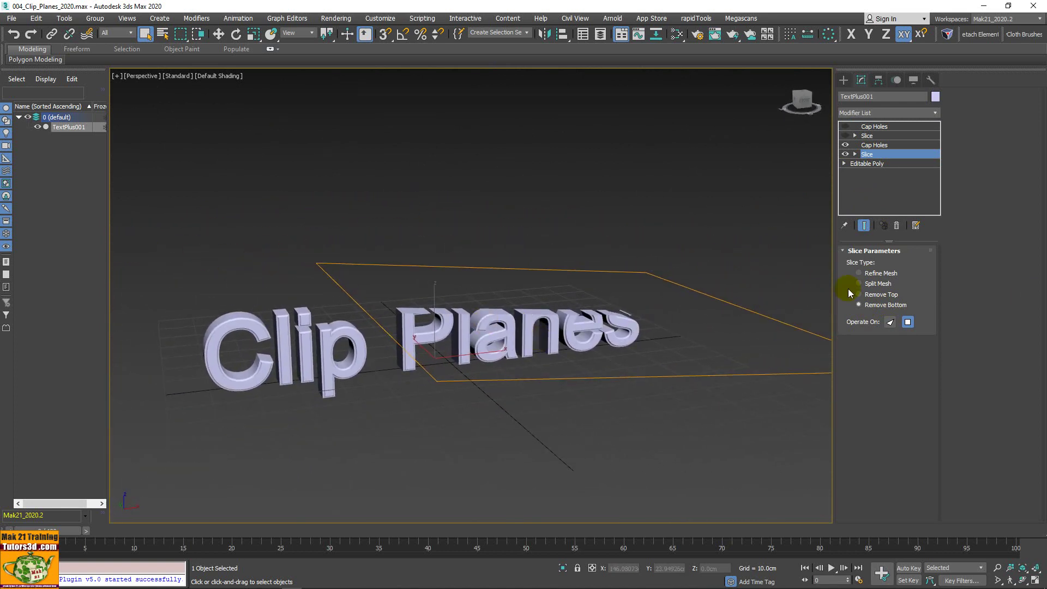
{"action": "left_click", "coordinate": [855, 154]}
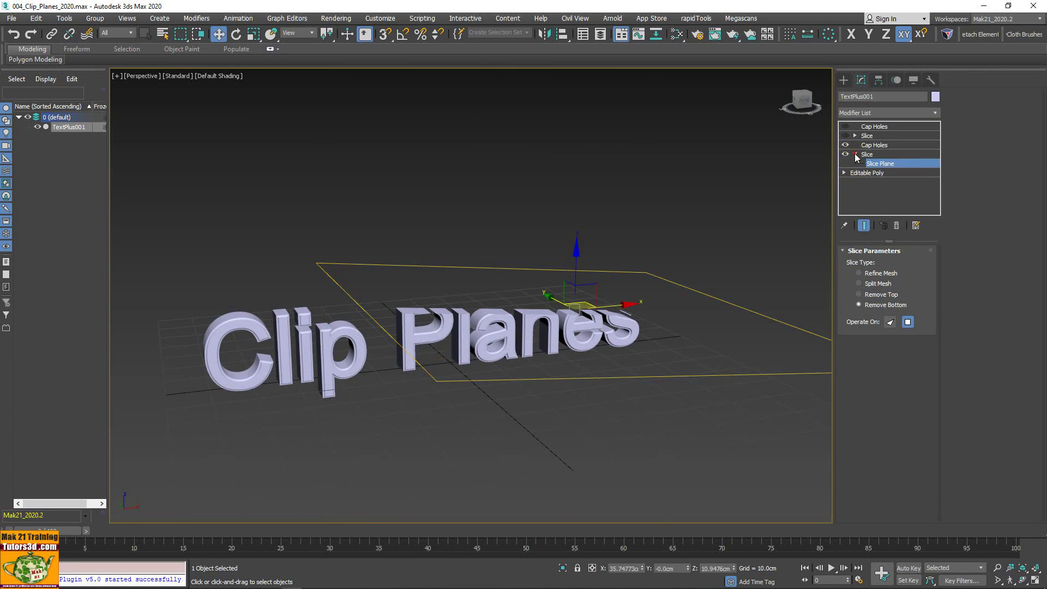
{"action": "left_click_drag", "start_coordinate": [572, 274], "coordinate": [577, 272]}
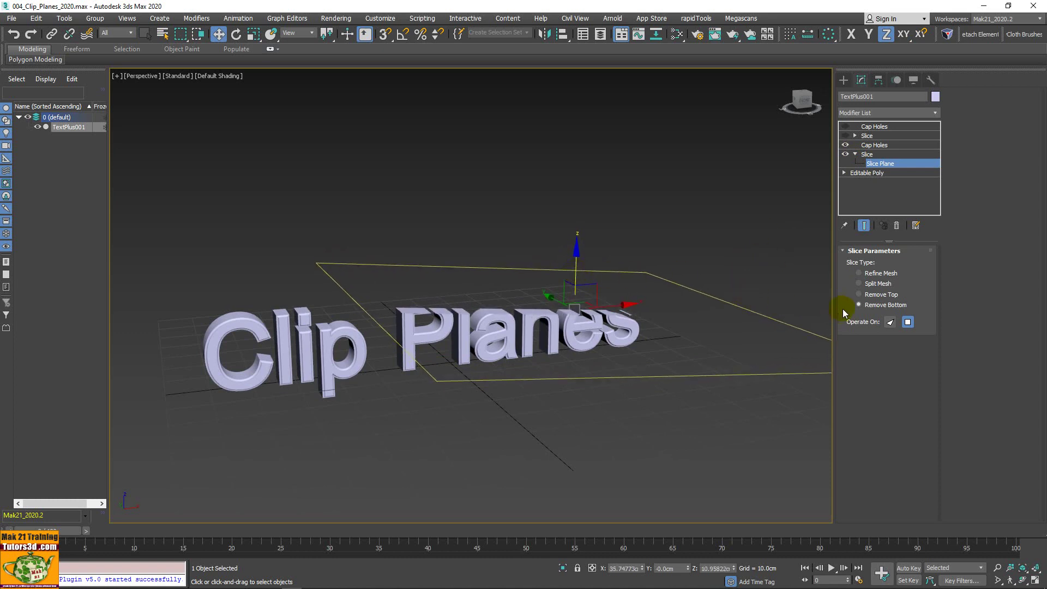
Step: Test Remove Top, Split Mesh and Refine Mesh, then set the lower Slice to Remove Bottom
{"action": "left_click", "coordinate": [860, 294]}
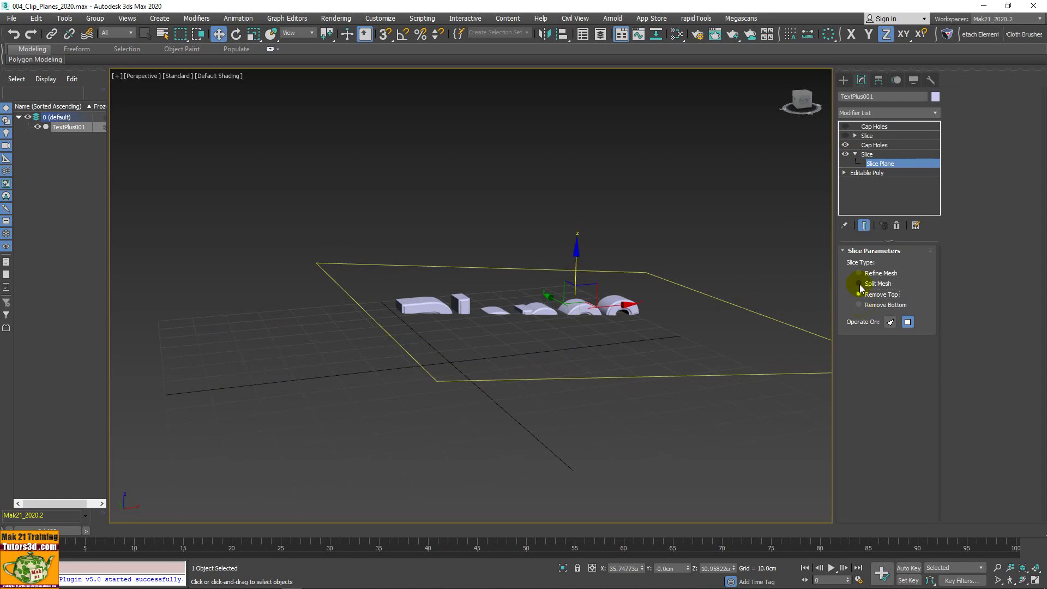
{"action": "left_click", "coordinate": [860, 284]}
{"action": "left_click", "coordinate": [861, 274]}
{"action": "left_click", "coordinate": [860, 305]}
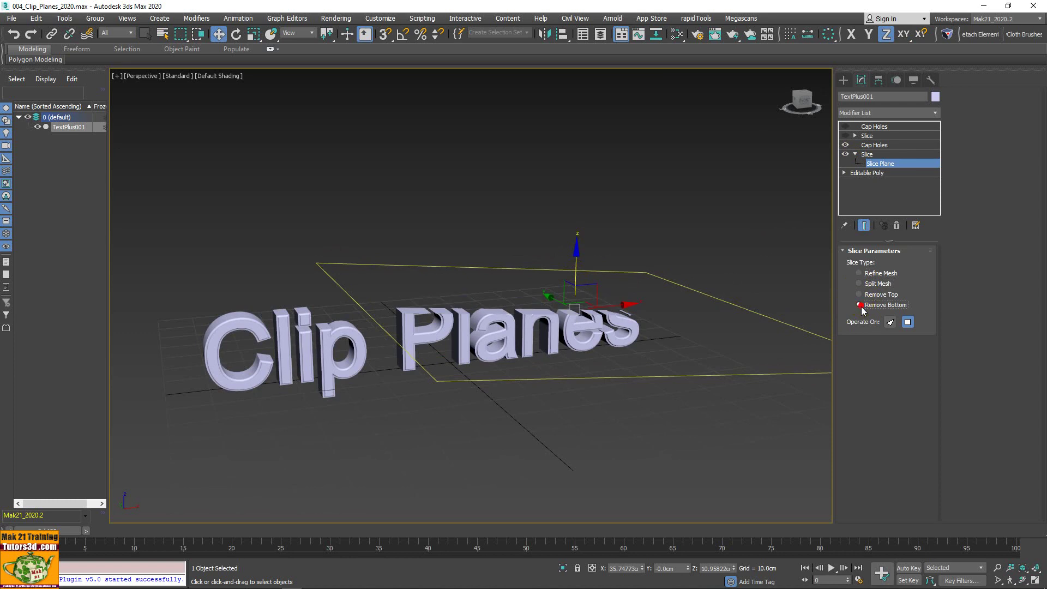
{"action": "left_click", "coordinate": [878, 136]}
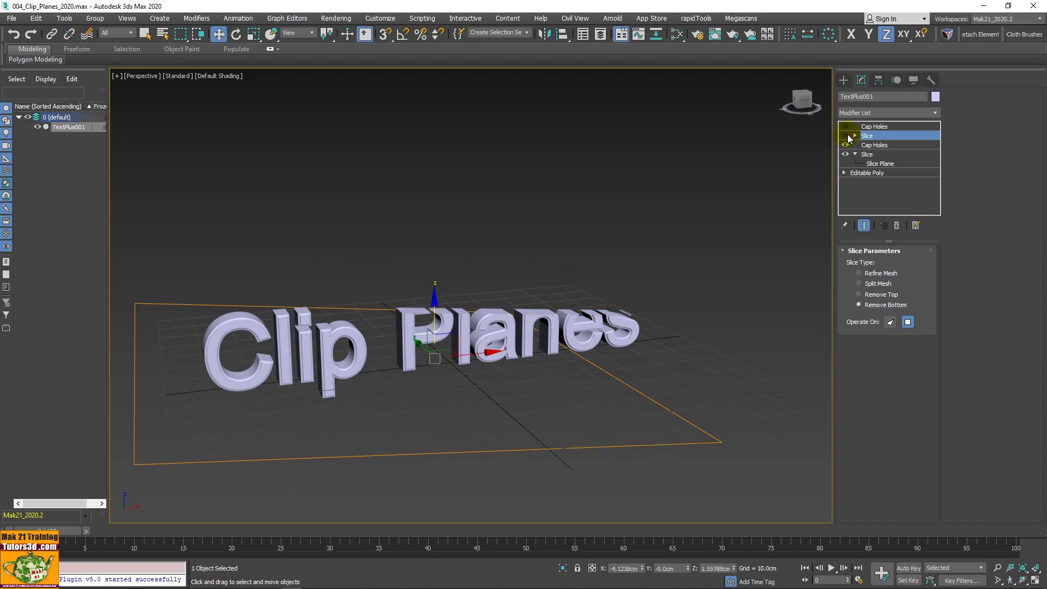
Step: Re-enable the upper Slice, delete the remaining Cap Holes and Slice modifiers, and reframe the text
{"action": "left_click", "coordinate": [847, 136]}
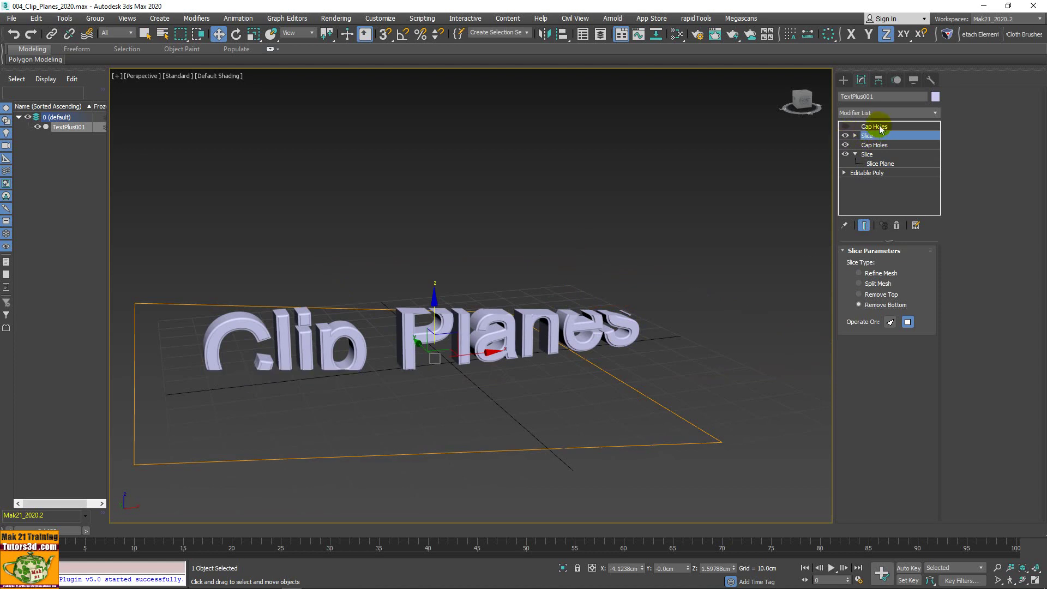
{"action": "left_click", "coordinate": [878, 126]}
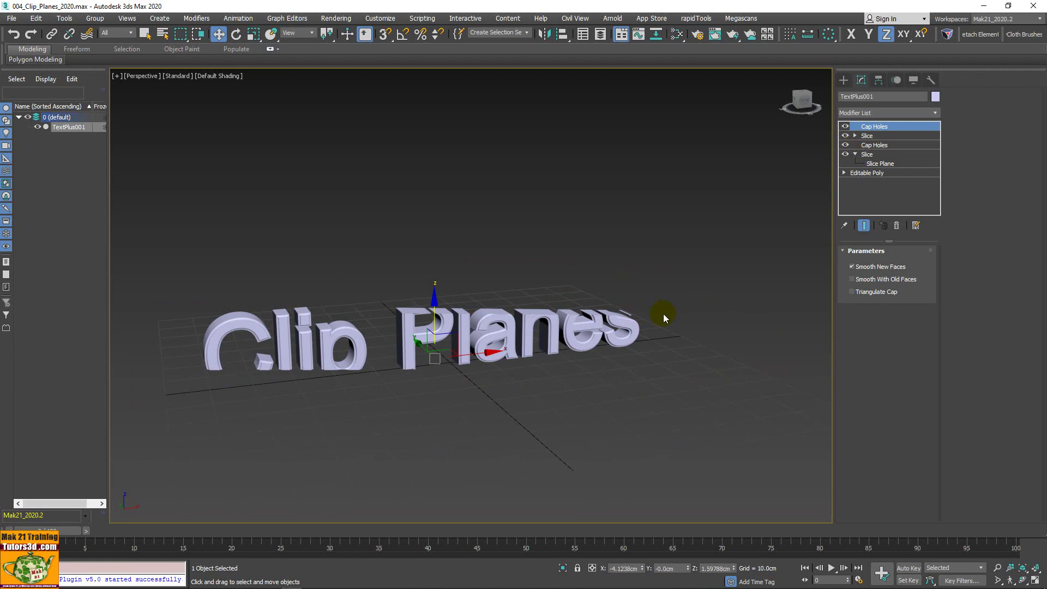
{"action": "mouse_move", "coordinate": [565, 378]}
{"action": "middle_mouse_down", "text": "alt"}
{"action": "mouse_move", "coordinate": [592, 328]}
{"action": "mouse_move", "coordinate": [592, 361]}
{"action": "mouse_move", "coordinate": [567, 385]}
{"action": "mouse_move", "coordinate": [619, 375]}
{"action": "middle_mouse_up", "text": "alt"}
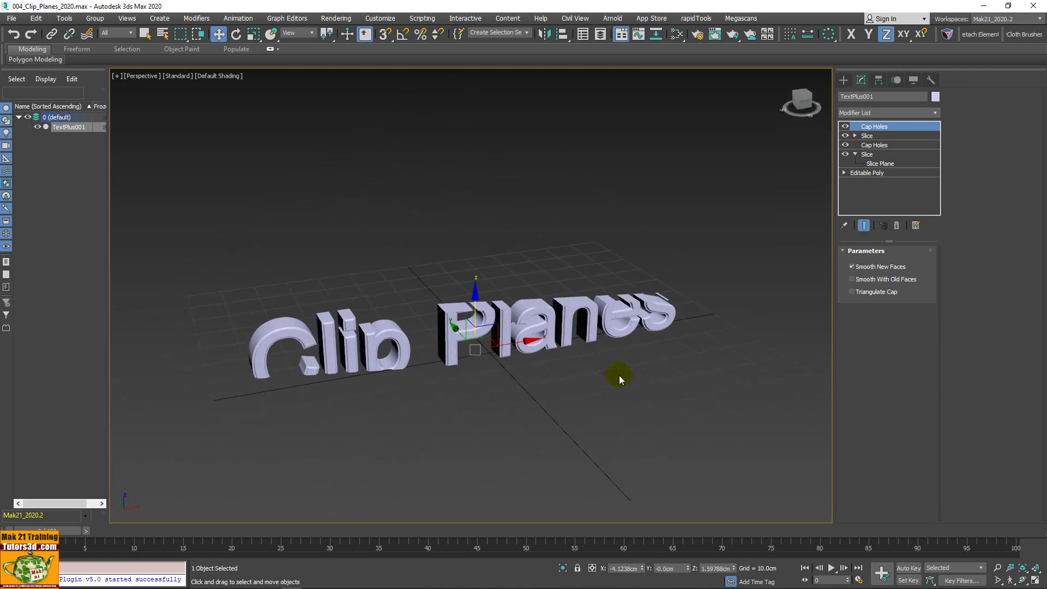
{"action": "left_click", "coordinate": [898, 226]}
{"action": "left_click", "coordinate": [898, 226]}
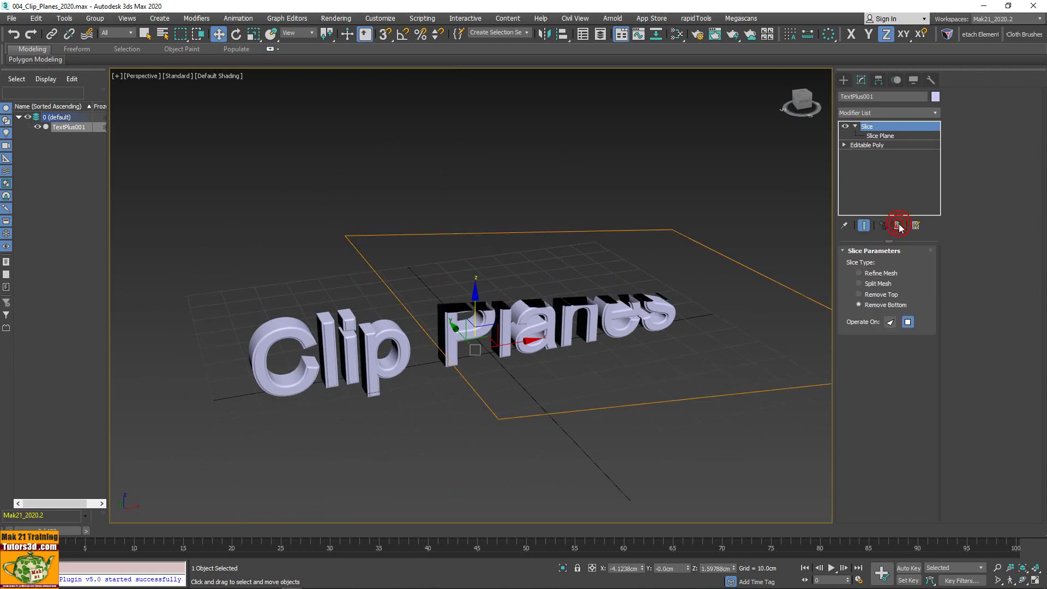
{"action": "scroll", "coordinate": [572, 327], "scroll_direction": "up", "scroll_amount": 1}
{"action": "scroll", "coordinate": [578, 328], "scroll_direction": "down", "scroll_amount": 1}
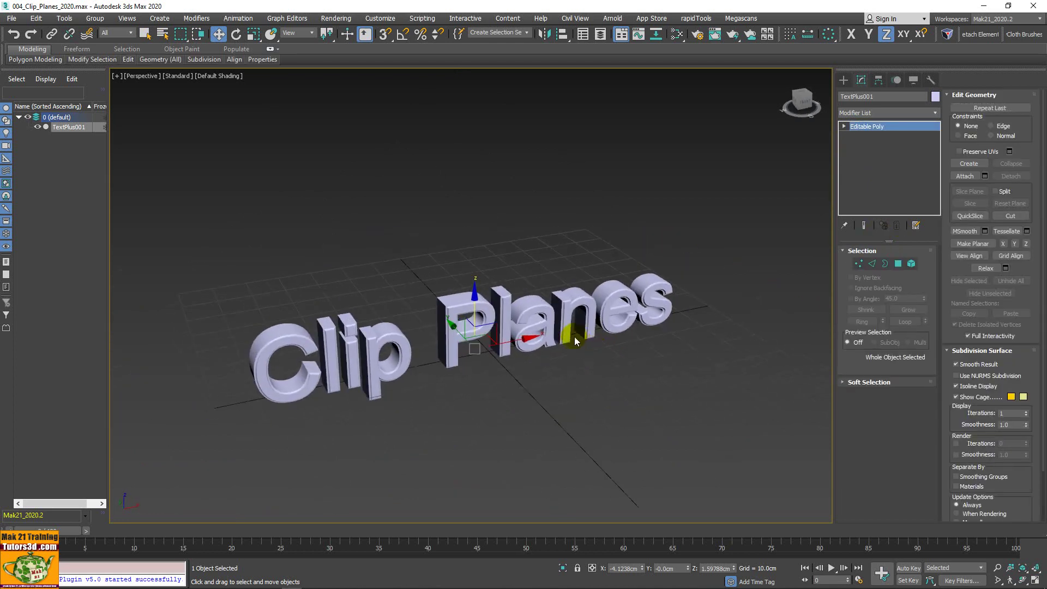
{"action": "scroll", "coordinate": [599, 333], "scroll_direction": "up", "scroll_amount": 2}
{"action": "middle_click_drag", "start_coordinate": [599, 334], "coordinate": [621, 335]}
{"action": "scroll", "coordinate": [632, 336], "scroll_direction": "down", "scroll_amount": 2}
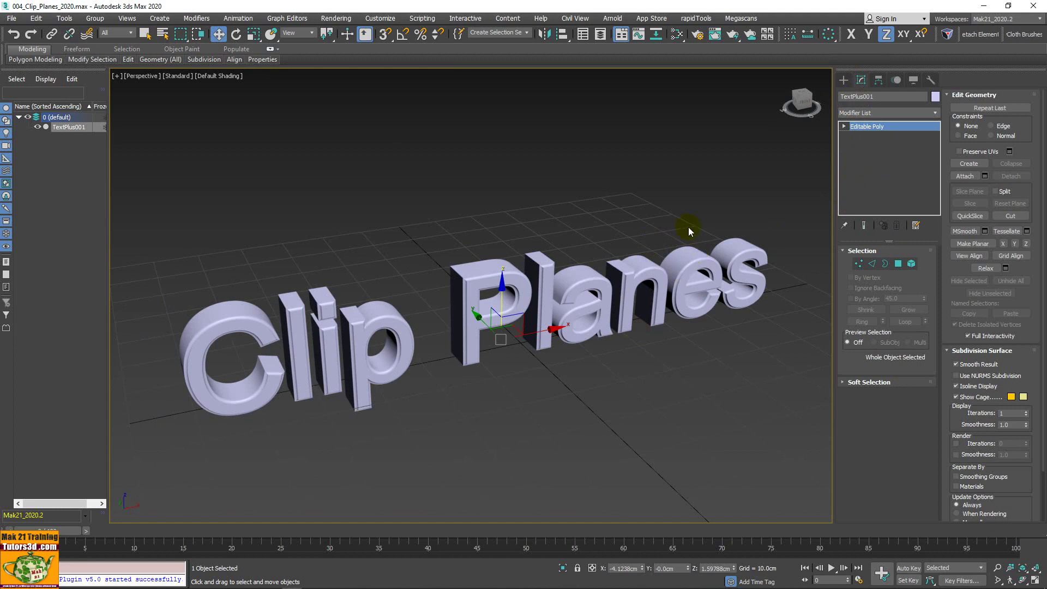
Step: Add a ClipPlanes 1.0A slice from the Front view quad menu, tilted diagonally across the text
{"action": "key", "text": "alt+w"}
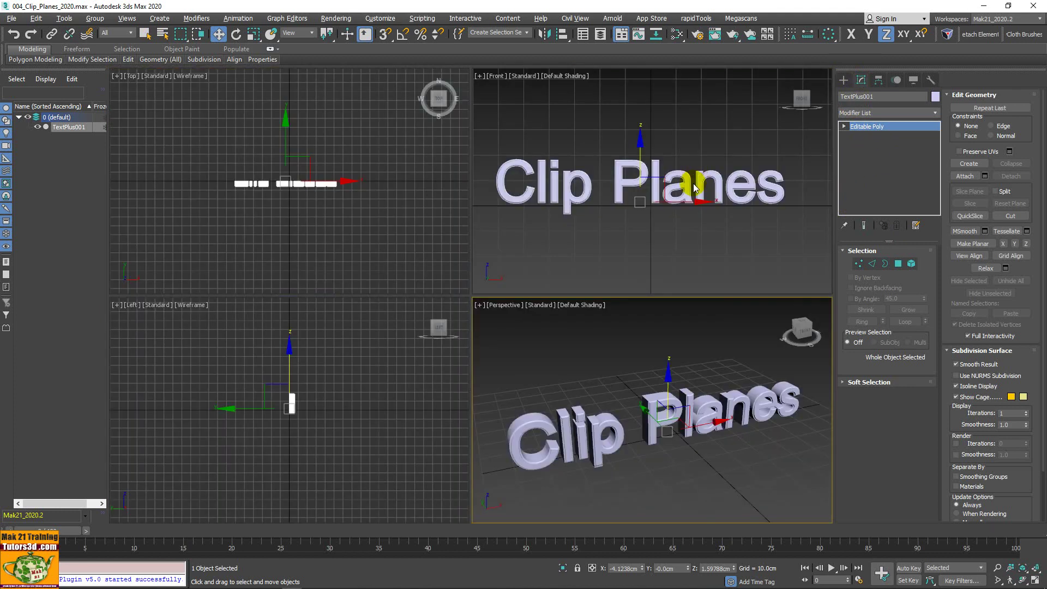
{"action": "right_click", "coordinate": [744, 143]}
{"action": "right_click", "coordinate": [744, 136]}
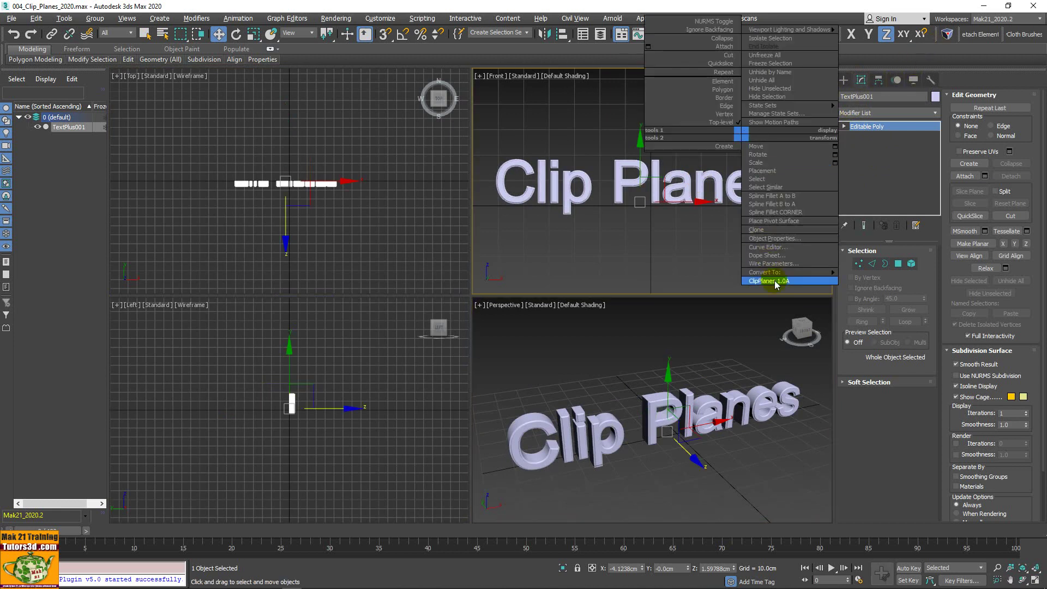
{"action": "left_click", "coordinate": [776, 282]}
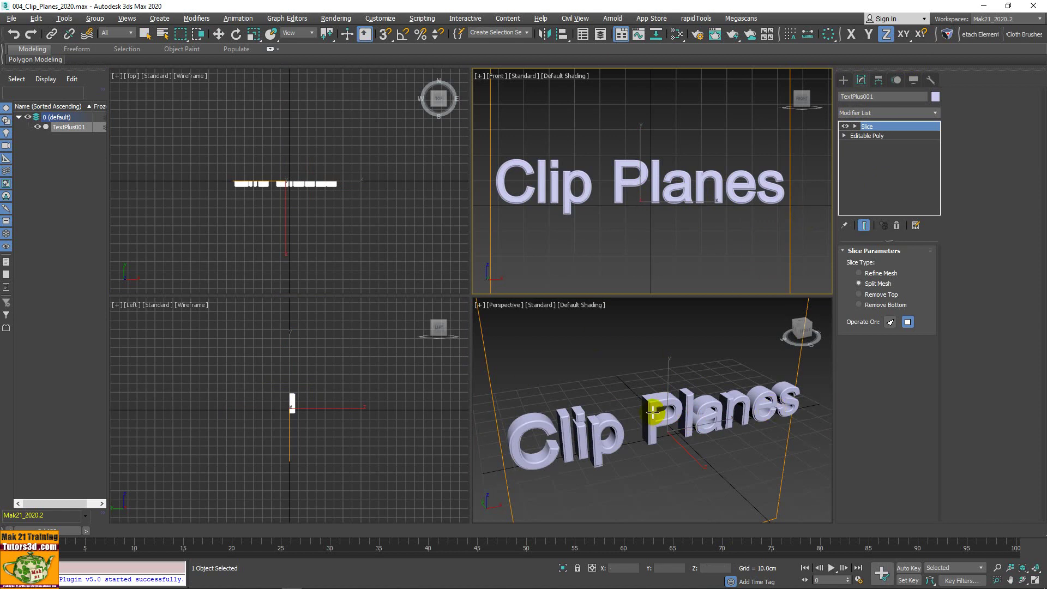
{"action": "scroll", "coordinate": [652, 413], "scroll_direction": "down", "scroll_amount": 2}
{"action": "scroll", "coordinate": [658, 411], "scroll_direction": "down", "scroll_amount": 2}
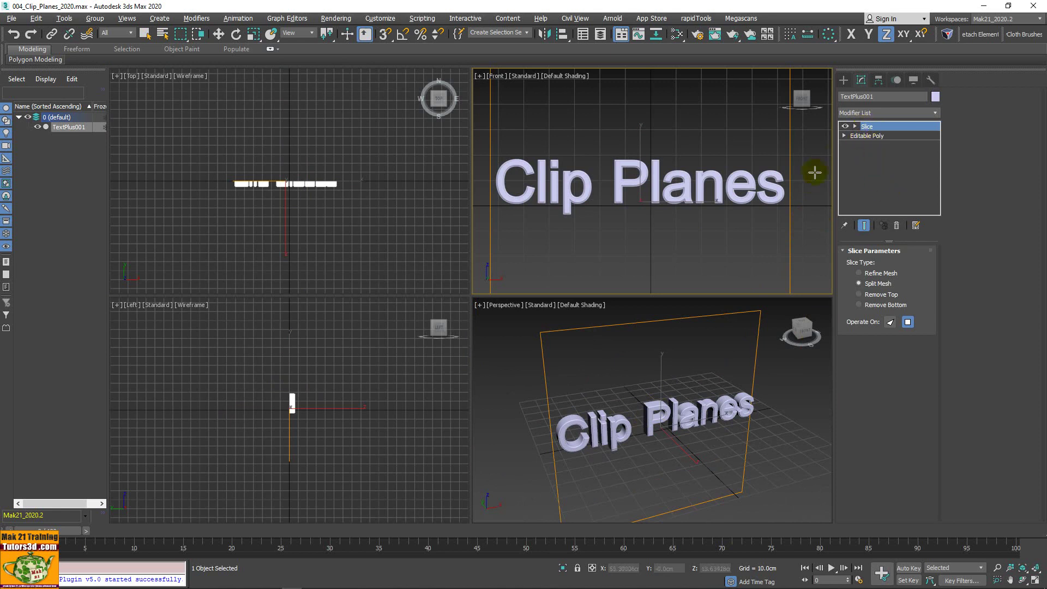
{"action": "mouse_move", "coordinate": [805, 183]}
{"action": "left_mouse_down"}
{"action": "mouse_move", "coordinate": [727, 139]}
{"action": "mouse_move", "coordinate": [561, 126]}
{"action": "mouse_move", "coordinate": [588, 173]}
{"action": "mouse_move", "coordinate": [678, 164]}
{"action": "mouse_move", "coordinate": [685, 227]}
{"action": "mouse_move", "coordinate": [694, 131]}
{"action": "mouse_move", "coordinate": [695, 185]}
{"action": "mouse_move", "coordinate": [705, 153]}
{"action": "mouse_move", "coordinate": [632, 167]}
{"action": "mouse_move", "coordinate": [598, 122]}
{"action": "mouse_move", "coordinate": [543, 136]}
{"action": "mouse_move", "coordinate": [658, 186]}
{"action": "mouse_move", "coordinate": [702, 124]}
{"action": "mouse_move", "coordinate": [713, 175]}
{"action": "mouse_move", "coordinate": [689, 147]}
{"action": "mouse_move", "coordinate": [595, 151]}
{"action": "mouse_move", "coordinate": [612, 171]}
{"action": "mouse_move", "coordinate": [734, 179]}
{"action": "mouse_move", "coordinate": [753, 169]}
{"action": "mouse_move", "coordinate": [759, 222]}
{"action": "mouse_move", "coordinate": [729, 149]}
{"action": "mouse_move", "coordinate": [768, 168]}
{"action": "mouse_move", "coordinate": [772, 182]}
{"action": "mouse_move", "coordinate": [615, 163]}
{"action": "mouse_move", "coordinate": [626, 154]}
{"action": "left_mouse_up"}
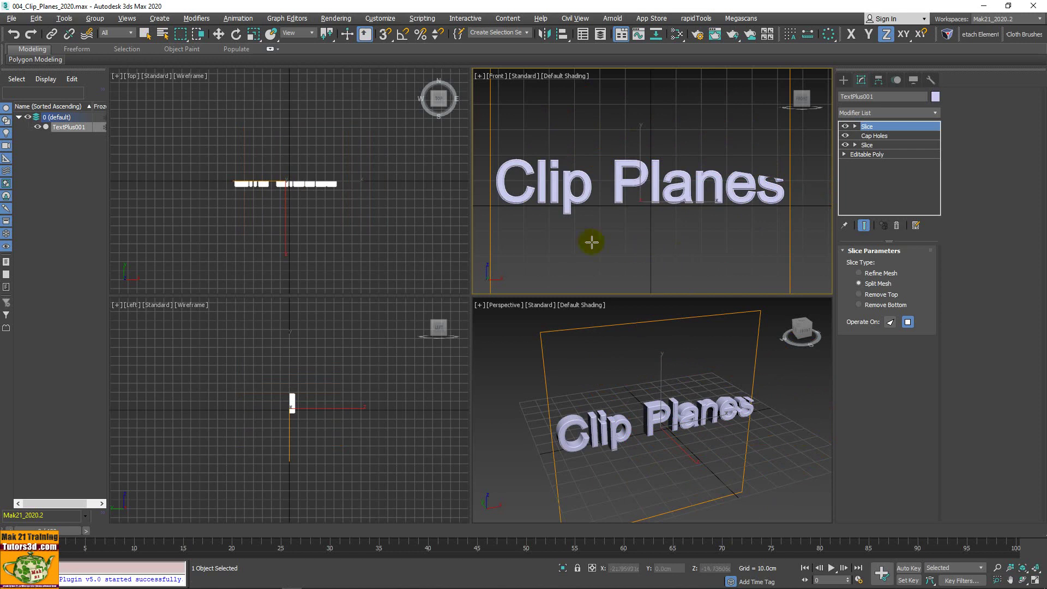
Step: Place a capped cut trimming the left of the C and discard the extra Slice modifier
{"action": "mouse_move", "coordinate": [485, 188]}
{"action": "left_mouse_down"}
{"action": "mouse_move", "coordinate": [640, 173]}
{"action": "mouse_move", "coordinate": [663, 138]}
{"action": "mouse_move", "coordinate": [652, 276]}
{"action": "mouse_move", "coordinate": [526, 262]}
{"action": "mouse_move", "coordinate": [463, 166]}
{"action": "mouse_move", "coordinate": [467, 198]}
{"action": "mouse_move", "coordinate": [474, 187]}
{"action": "mouse_move", "coordinate": [589, 222]}
{"action": "mouse_move", "coordinate": [613, 197]}
{"action": "mouse_move", "coordinate": [497, 117]}
{"action": "mouse_move", "coordinate": [594, 206]}
{"action": "mouse_move", "coordinate": [628, 170]}
{"action": "mouse_move", "coordinate": [512, 119]}
{"action": "mouse_move", "coordinate": [490, 245]}
{"action": "mouse_move", "coordinate": [491, 187]}
{"action": "mouse_move", "coordinate": [530, 150]}
{"action": "mouse_move", "coordinate": [523, 234]}
{"action": "mouse_move", "coordinate": [498, 302]}
{"action": "mouse_move", "coordinate": [458, 269]}
{"action": "mouse_move", "coordinate": [484, 189]}
{"action": "mouse_move", "coordinate": [613, 128]}
{"action": "mouse_move", "coordinate": [561, 131]}
{"action": "mouse_move", "coordinate": [484, 108]}
{"action": "mouse_move", "coordinate": [458, 195]}
{"action": "mouse_move", "coordinate": [579, 147]}
{"action": "left_mouse_up"}
{"action": "mouse_move", "coordinate": [489, 210]}
{"action": "left_mouse_down"}
{"action": "mouse_move", "coordinate": [483, 186]}
{"action": "mouse_move", "coordinate": [507, 170]}
{"action": "mouse_move", "coordinate": [475, 208]}
{"action": "mouse_move", "coordinate": [508, 167]}
{"action": "mouse_move", "coordinate": [476, 241]}
{"action": "mouse_move", "coordinate": [453, 239]}
{"action": "mouse_move", "coordinate": [439, 211]}
{"action": "left_mouse_up"}
{"action": "right_click", "coordinate": [441, 215]}
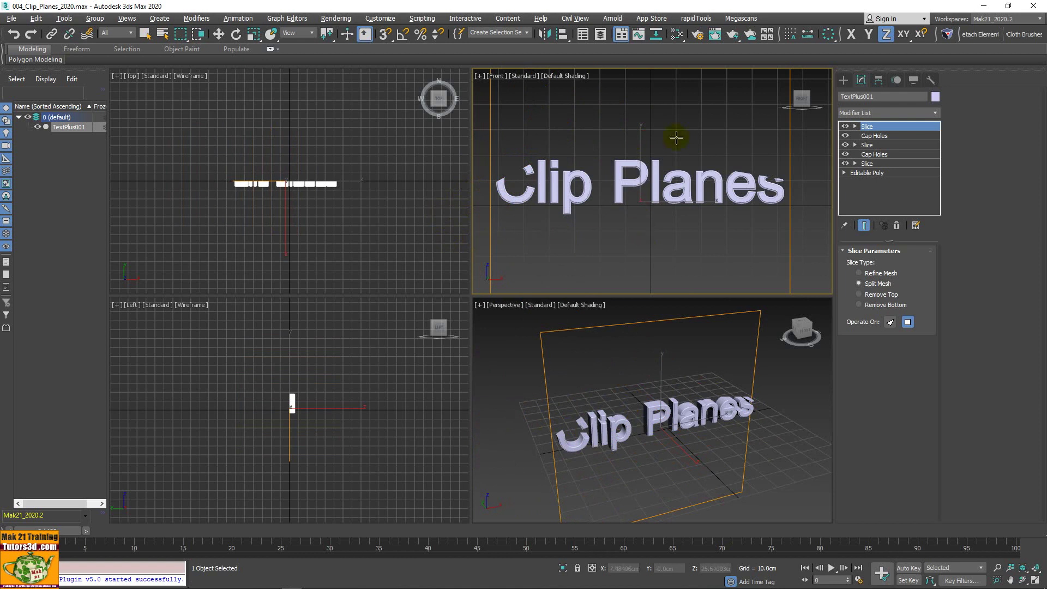
{"action": "right_click", "coordinate": [706, 125]}
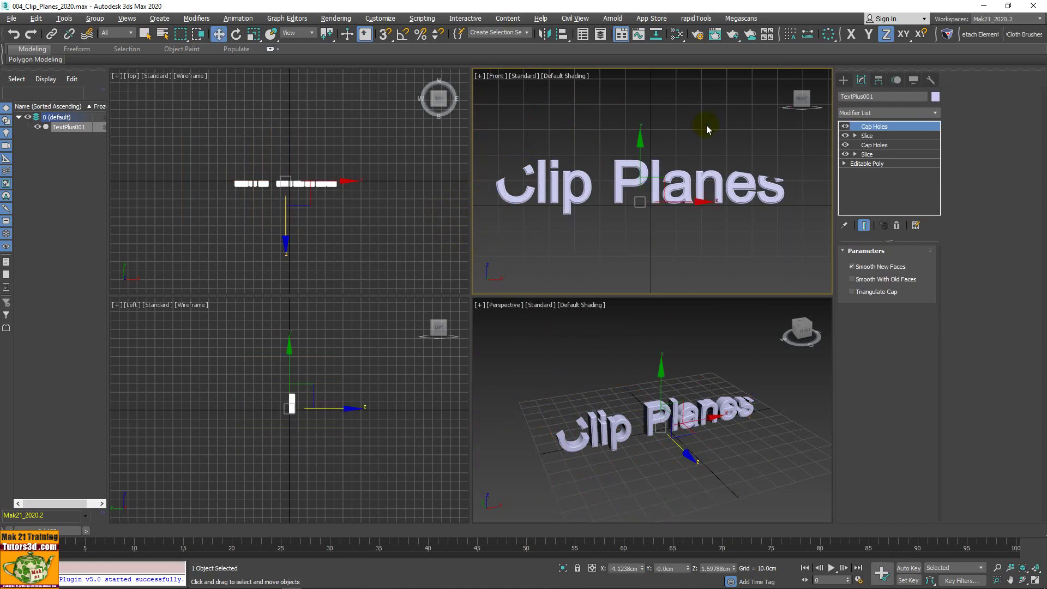
Step: Maximize the Perspective view and show Edged Faces to inspect the capped cut up close
{"action": "scroll", "coordinate": [658, 382], "scroll_direction": "up", "scroll_amount": 3}
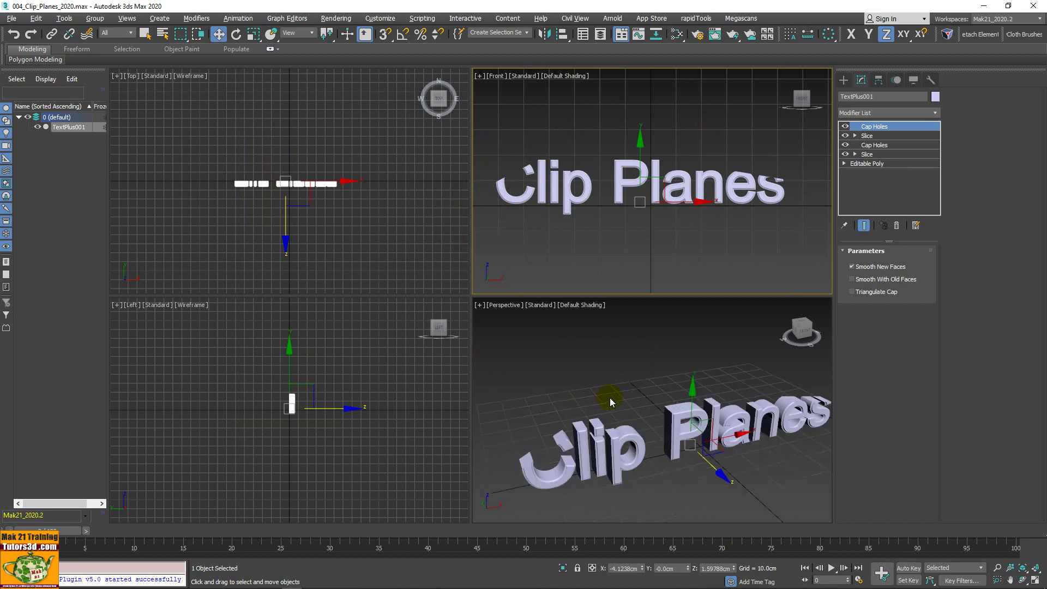
{"action": "key", "text": "alt+w"}
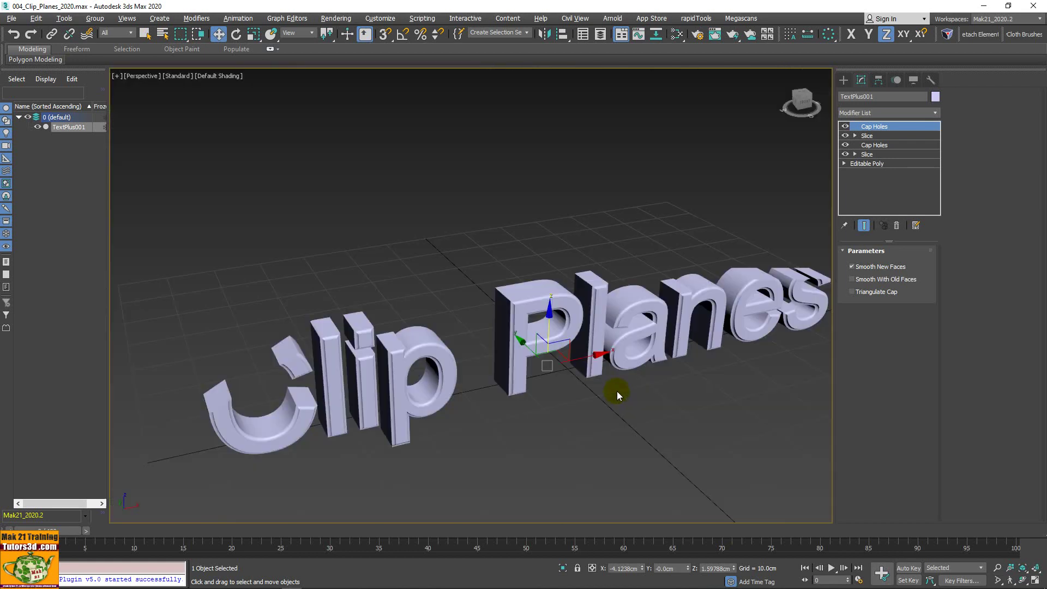
{"action": "scroll", "coordinate": [617, 393], "scroll_direction": "up", "scroll_amount": 2}
{"action": "scroll", "coordinate": [564, 338], "scroll_direction": "up", "scroll_amount": 2}
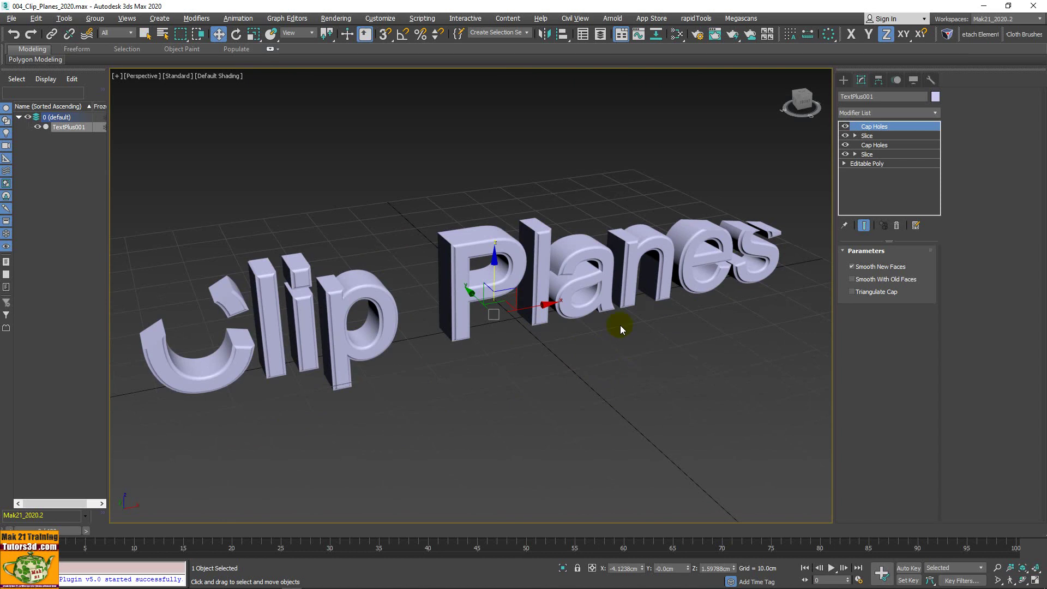
{"action": "key", "text": "F4"}
{"action": "scroll", "coordinate": [565, 313], "scroll_direction": "up", "scroll_amount": 5}
{"action": "scroll", "coordinate": [565, 313], "scroll_direction": "down", "scroll_amount": 5}
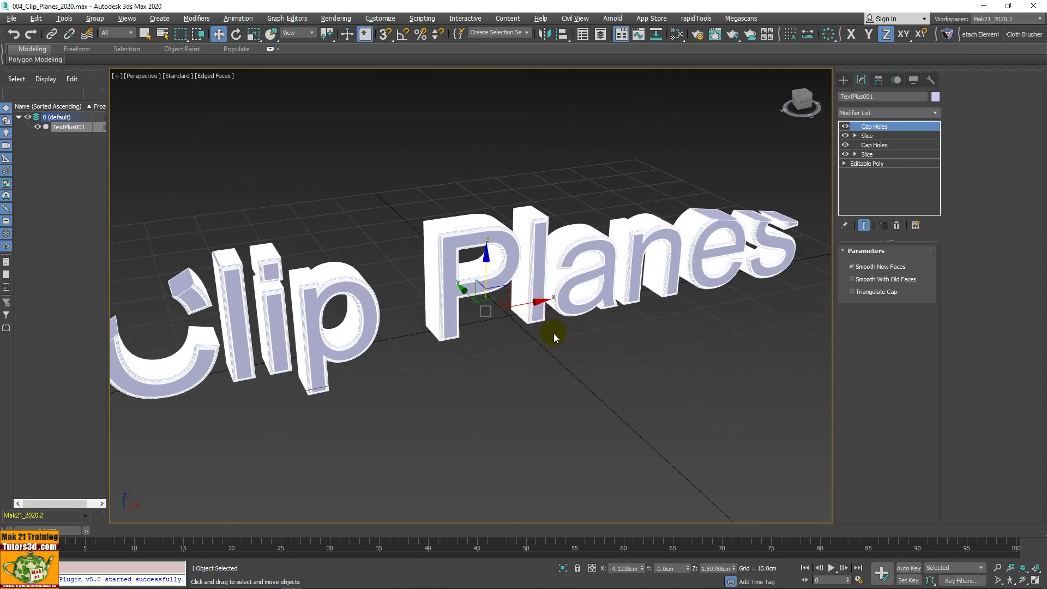
Step: Reset the scene via File > Reset without saving changes
{"action": "left_click", "coordinate": [11, 18]}
{"action": "left_click", "coordinate": [22, 64]}
{"action": "left_click", "coordinate": [523, 316]}
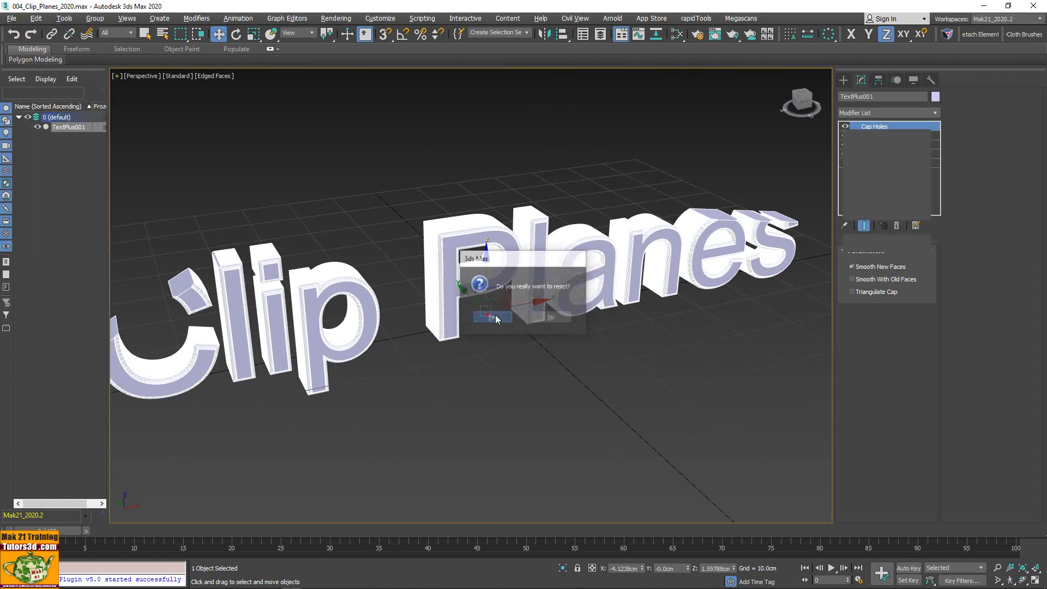
{"action": "left_click", "coordinate": [507, 318]}
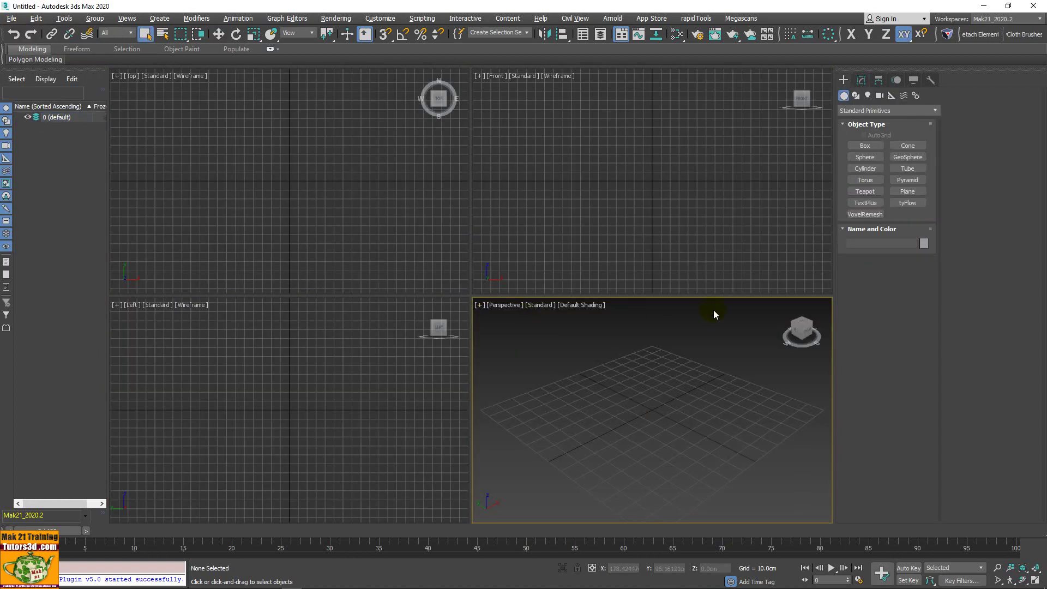
Step: Create Tube001 at the grid centre with radii 29.27 and 18.63, about 48.3 cm tall
{"action": "left_click", "coordinate": [907, 168]}
{"action": "left_click_drag", "start_coordinate": [655, 410], "coordinate": [676, 435]}
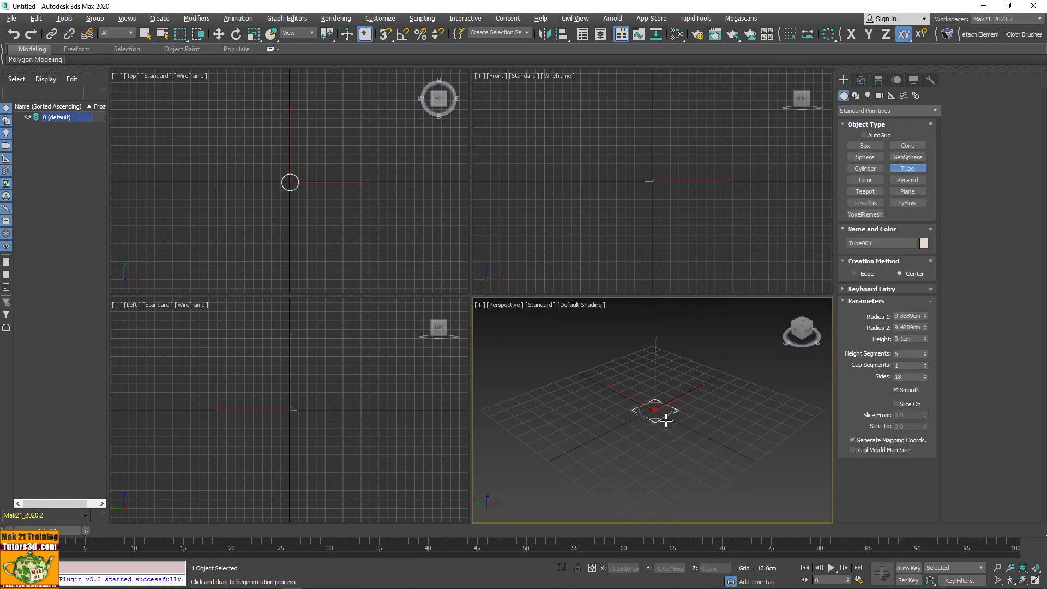
{"action": "left_click", "coordinate": [671, 425]}
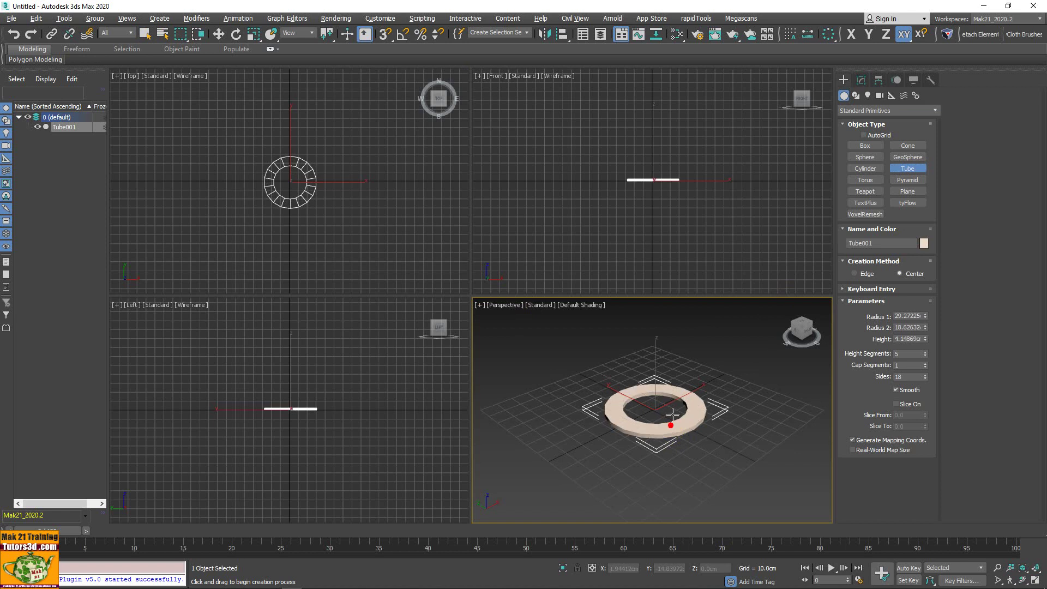
{"action": "left_click", "coordinate": [692, 305]}
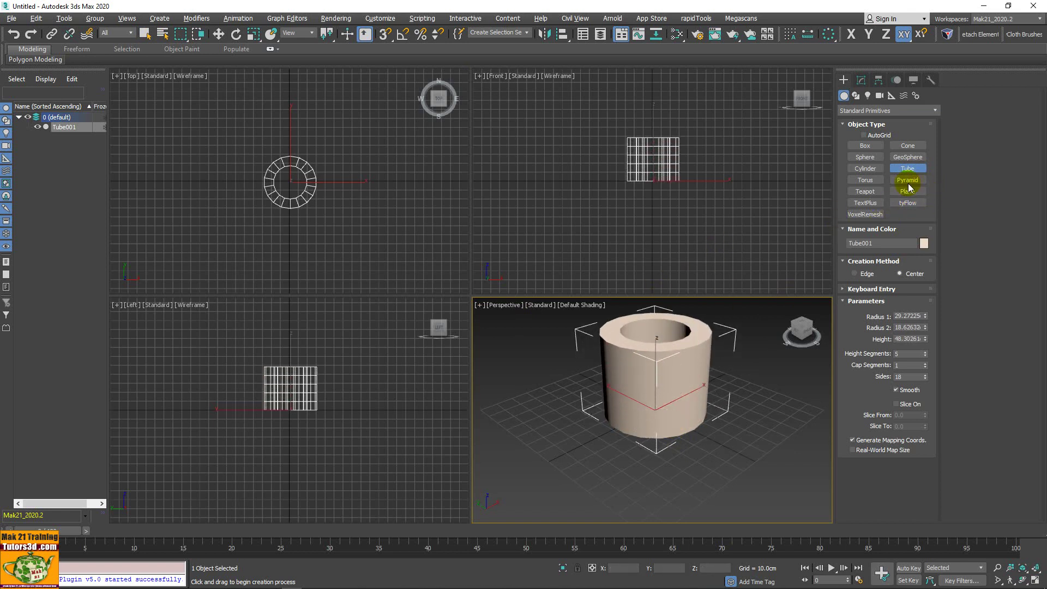
Step: Create a teapot to the left of the tube
{"action": "left_click", "coordinate": [871, 195]}
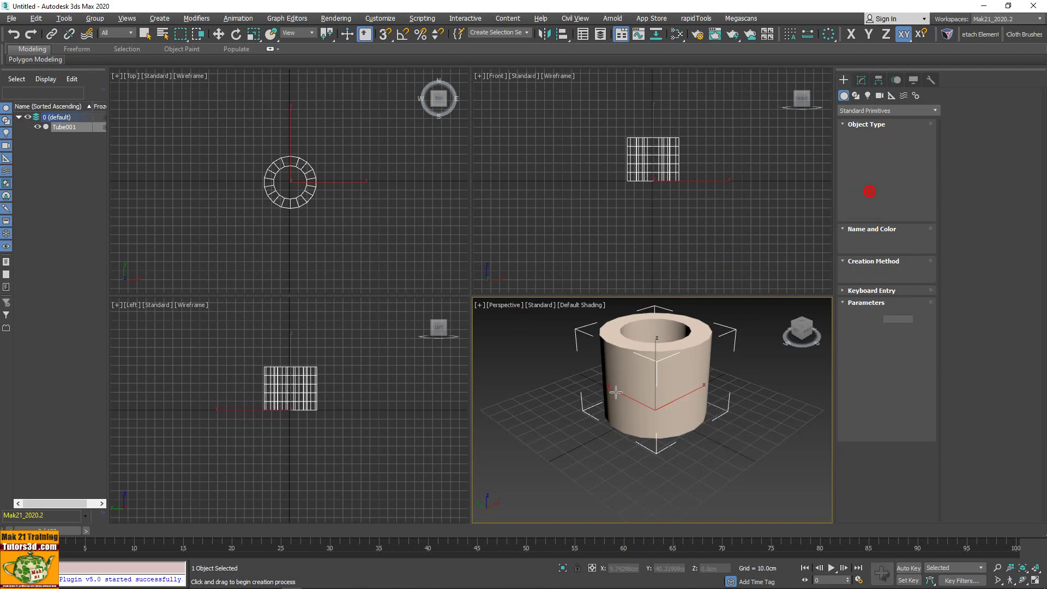
{"action": "left_click_drag", "start_coordinate": [527, 450], "coordinate": [542, 478]}
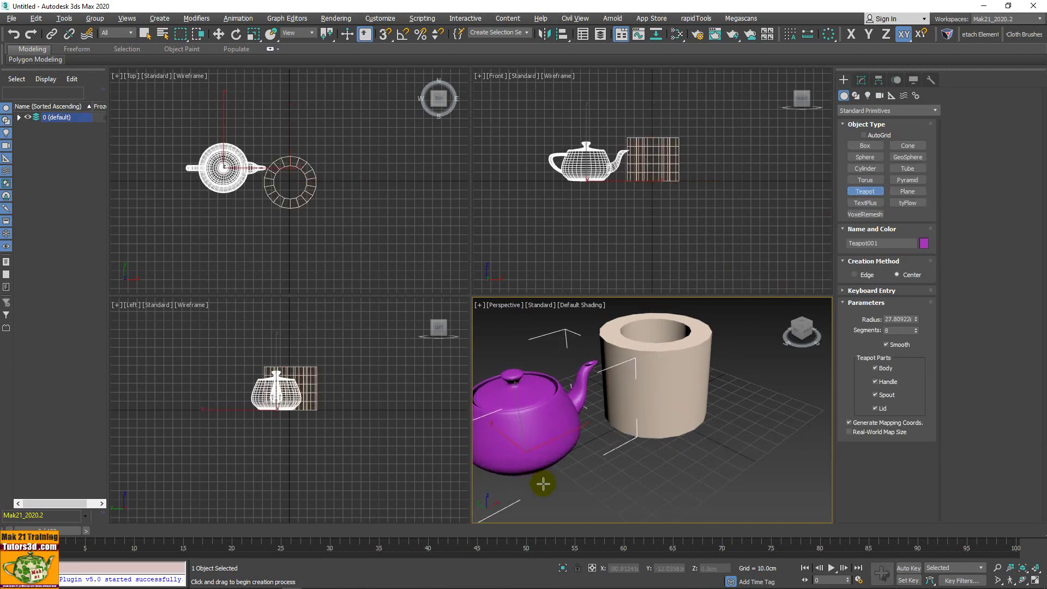
{"action": "right_click", "coordinate": [755, 369]}
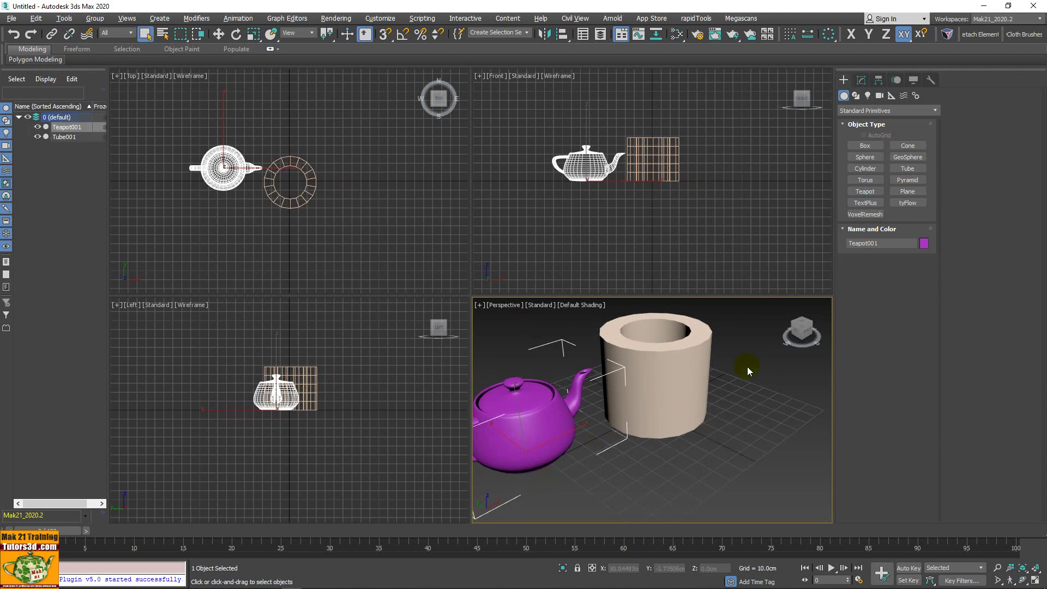
{"action": "scroll", "coordinate": [683, 237], "scroll_direction": "up", "scroll_amount": 2}
{"action": "scroll", "coordinate": [640, 188], "scroll_direction": "up", "scroll_amount": 1}
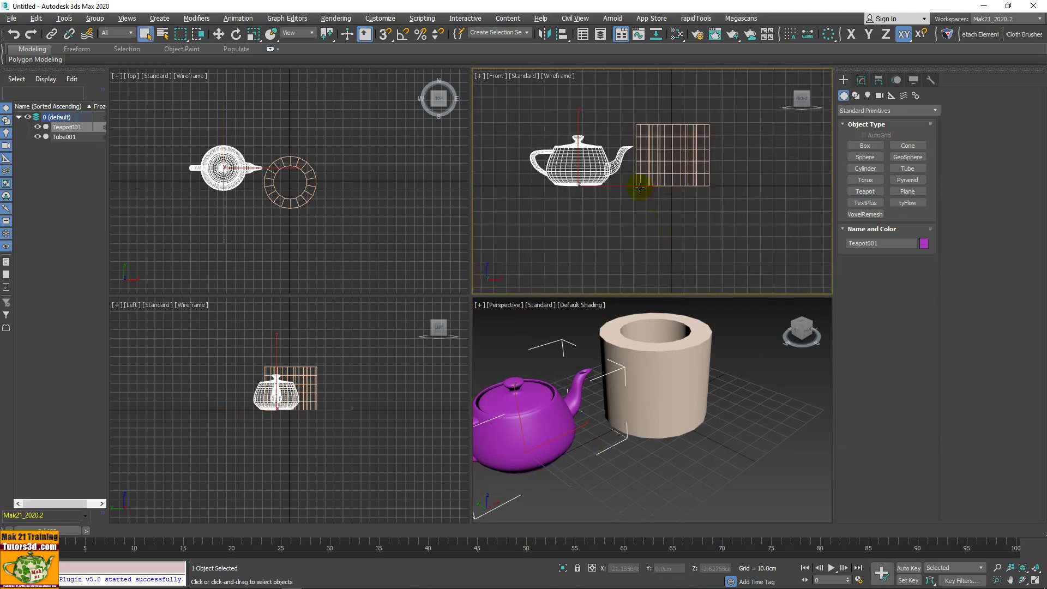
Step: Recentre the Front view on the teapot and tube and shade it with Edged Faces
{"action": "left_click", "coordinate": [700, 173]}
{"action": "left_click", "coordinate": [678, 171]}
{"action": "left_click", "coordinate": [591, 177]}
{"action": "middle_click_drag", "start_coordinate": [715, 241], "coordinate": [734, 258]}
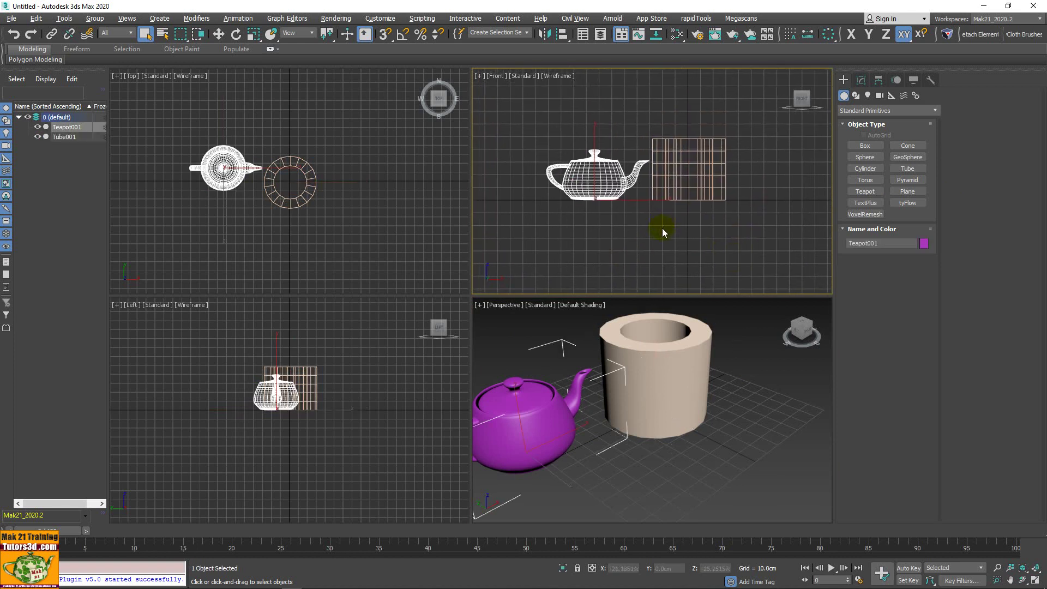
{"action": "left_click", "coordinate": [681, 237]}
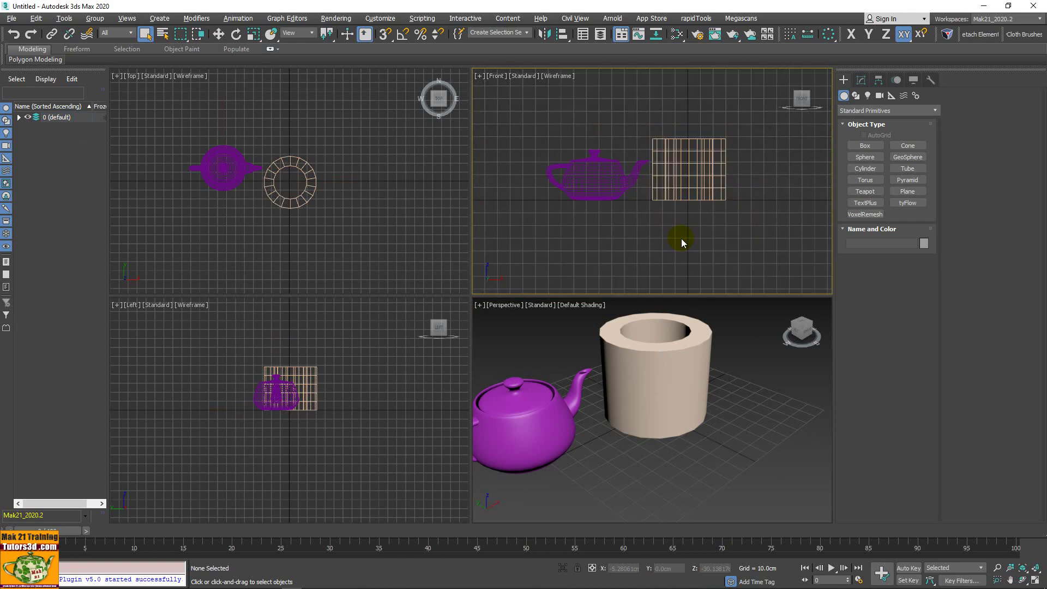
{"action": "key", "text": "F4"}
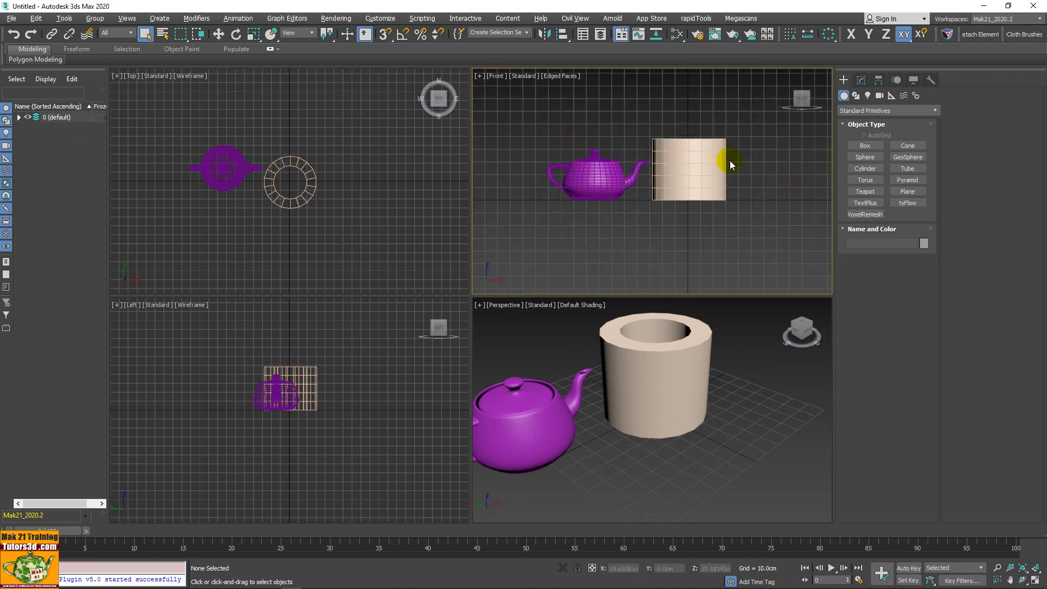
Step: Try running the Clip Planes script on both teapot and tube, dismissing the one-object warnings
{"action": "left_click", "coordinate": [949, 34]}
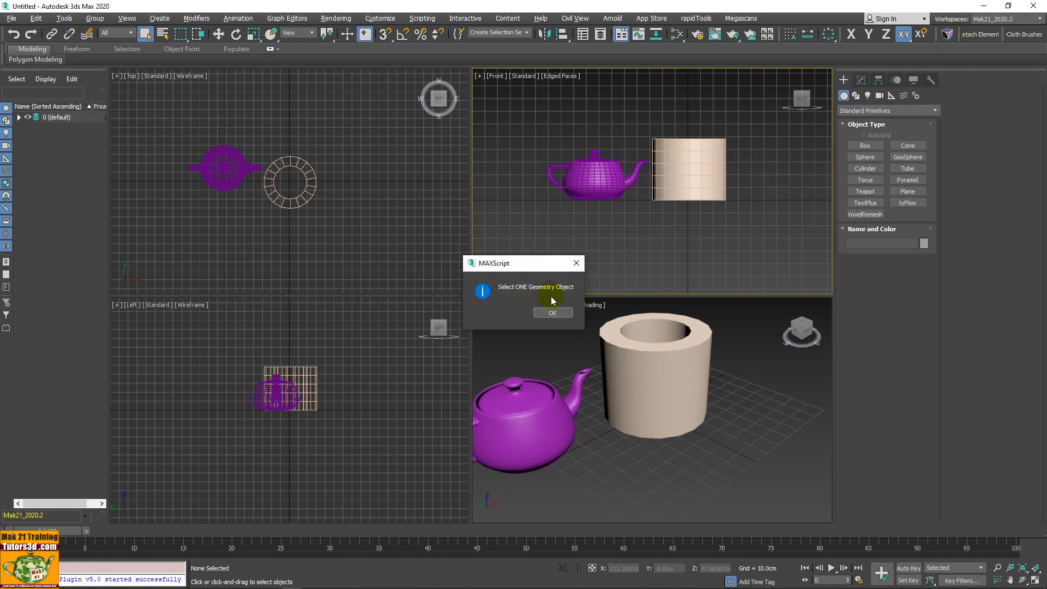
{"action": "left_click", "coordinate": [553, 313]}
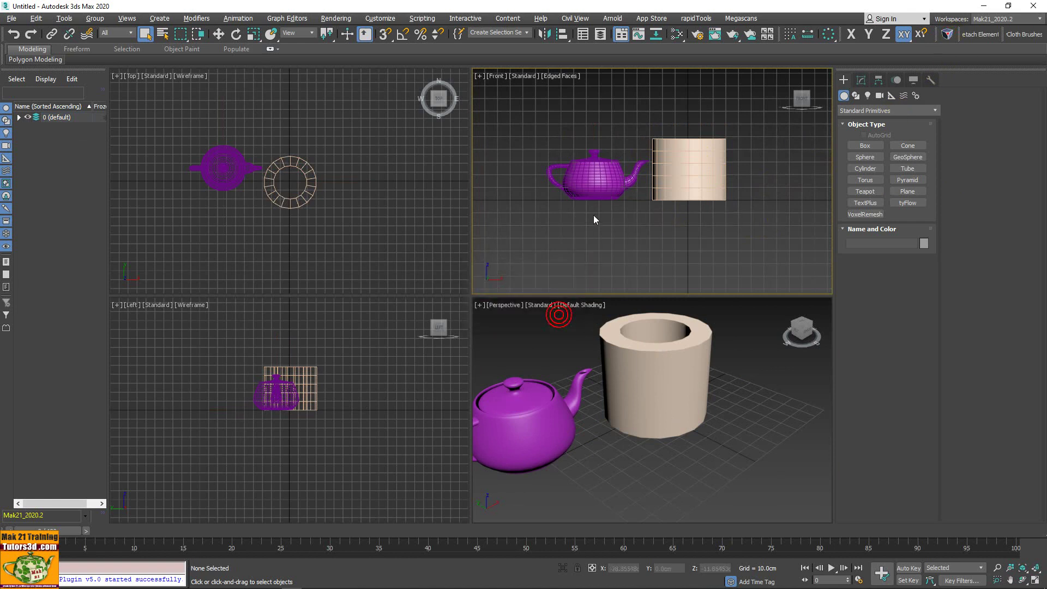
{"action": "left_click_drag", "start_coordinate": [563, 150], "coordinate": [735, 237]}
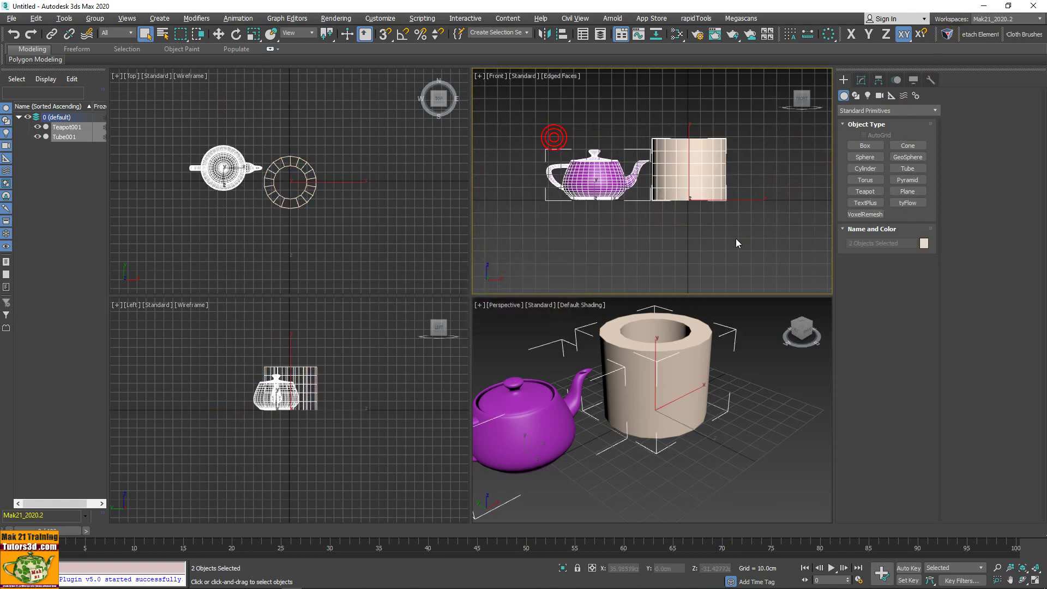
{"action": "left_click", "coordinate": [949, 34]}
{"action": "left_click", "coordinate": [555, 307]}
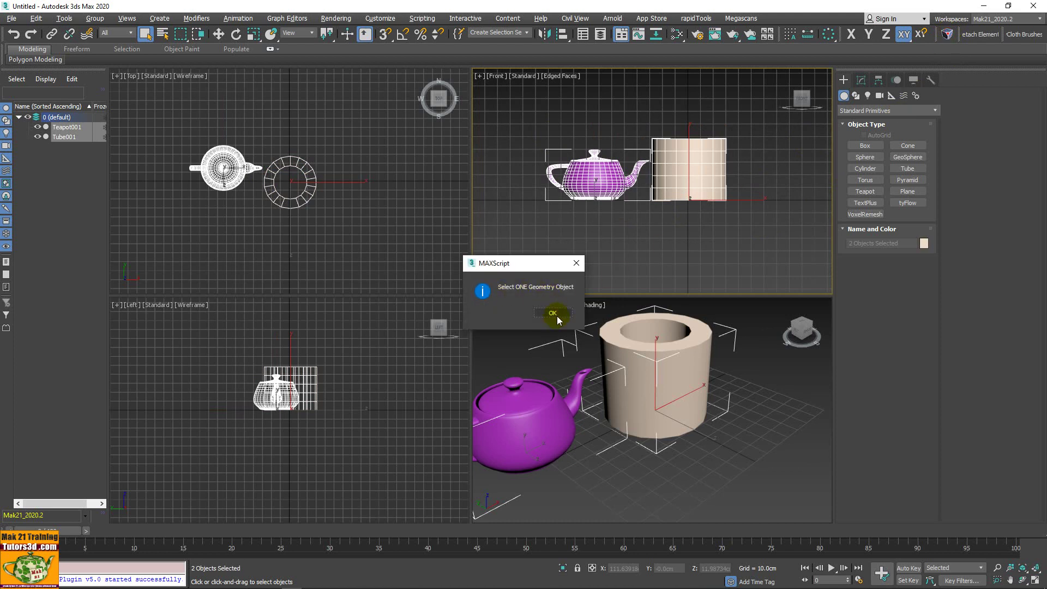
{"action": "left_click", "coordinate": [553, 313]}
Step: Clear the selection, rerun the script, dismiss its warning and pick Tube001
{"action": "left_click", "coordinate": [760, 217]}
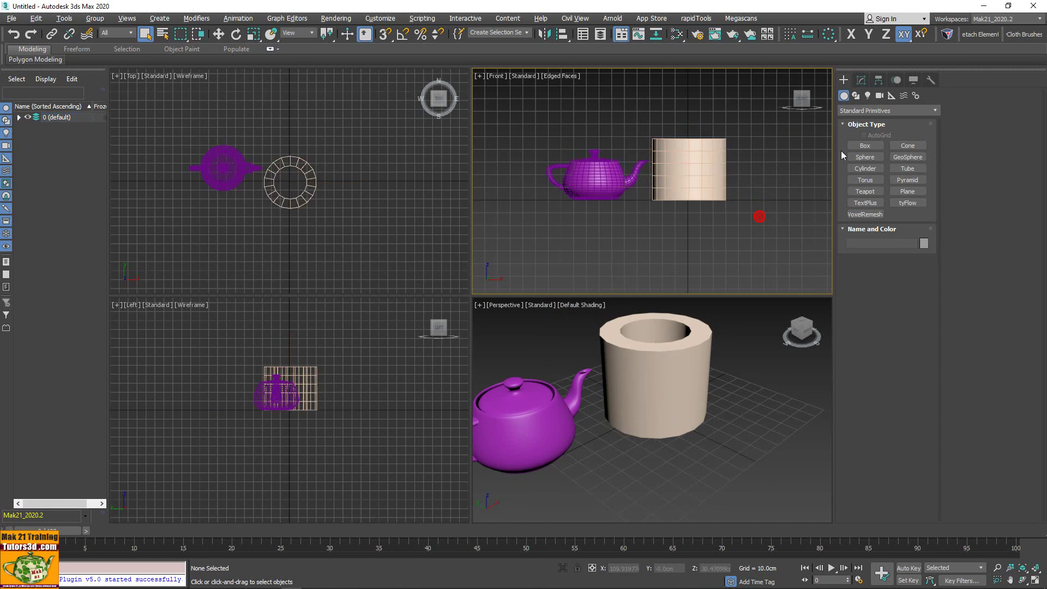
{"action": "left_click", "coordinate": [949, 34]}
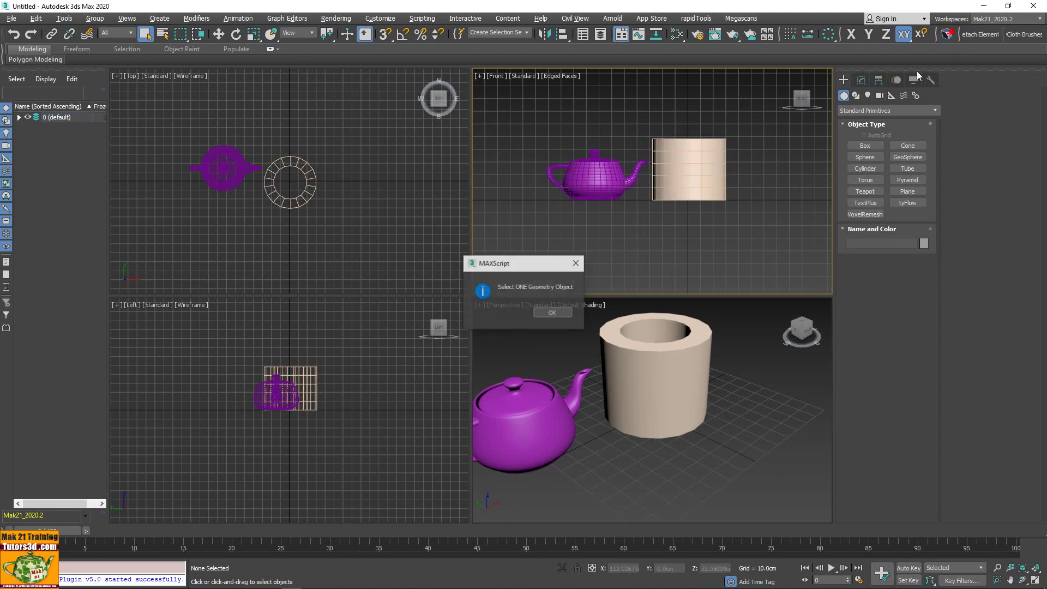
{"action": "left_click", "coordinate": [553, 315]}
{"action": "left_click", "coordinate": [699, 184]}
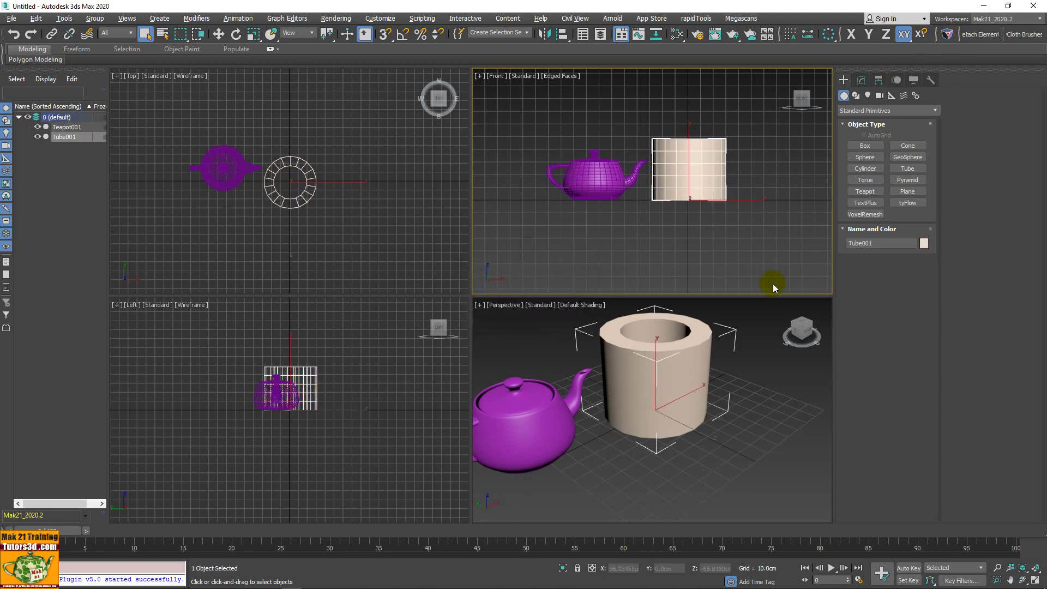
Step: Draw a slanted clip plane across the top of the tube in the Front view
{"action": "left_click", "coordinate": [950, 34]}
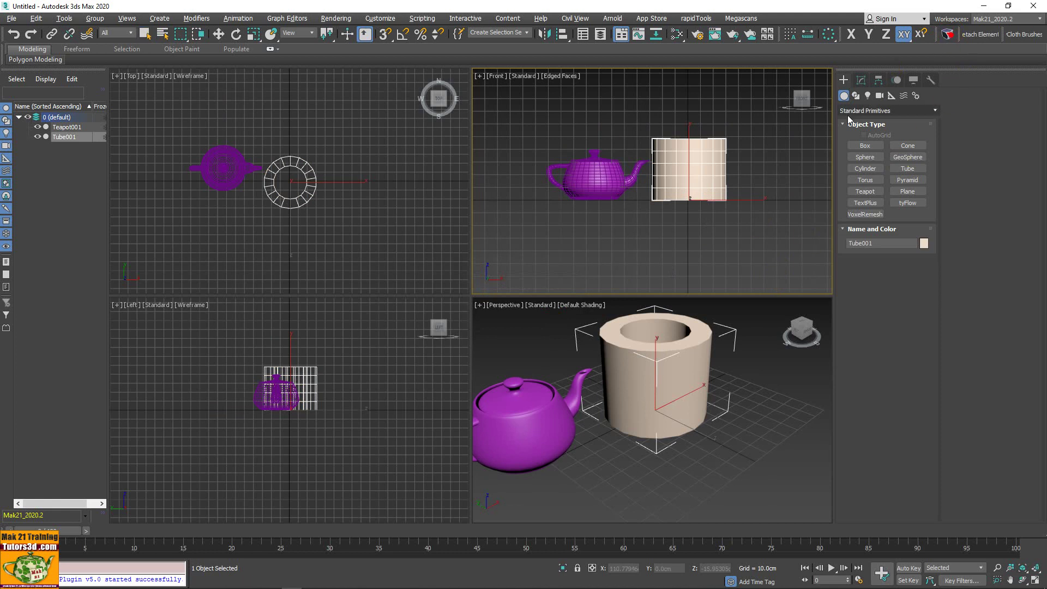
{"action": "left_click", "coordinate": [743, 163]}
{"action": "left_click", "coordinate": [682, 146]}
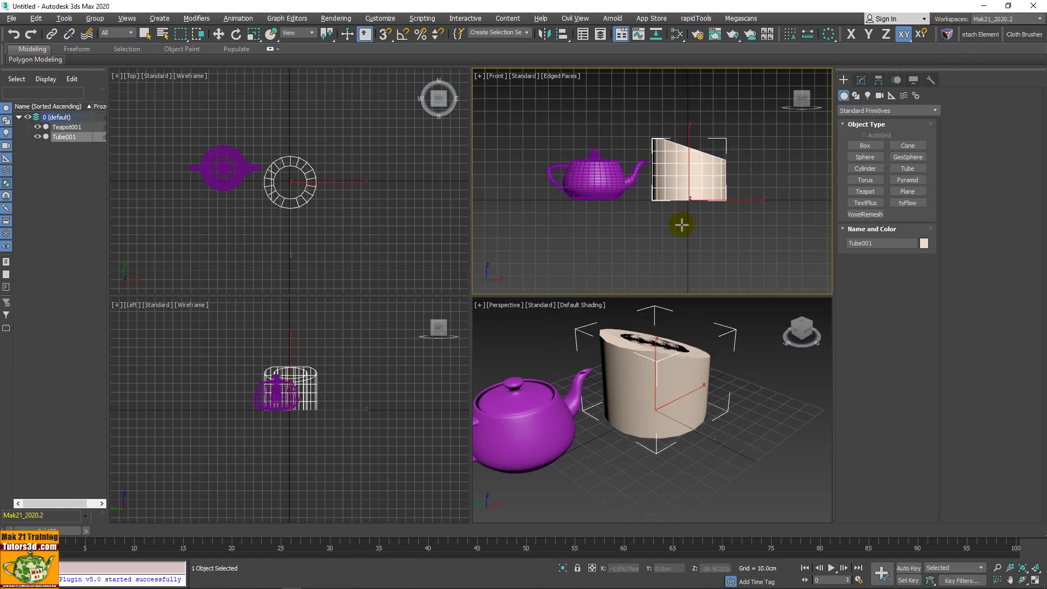
{"action": "left_click", "coordinate": [748, 164]}
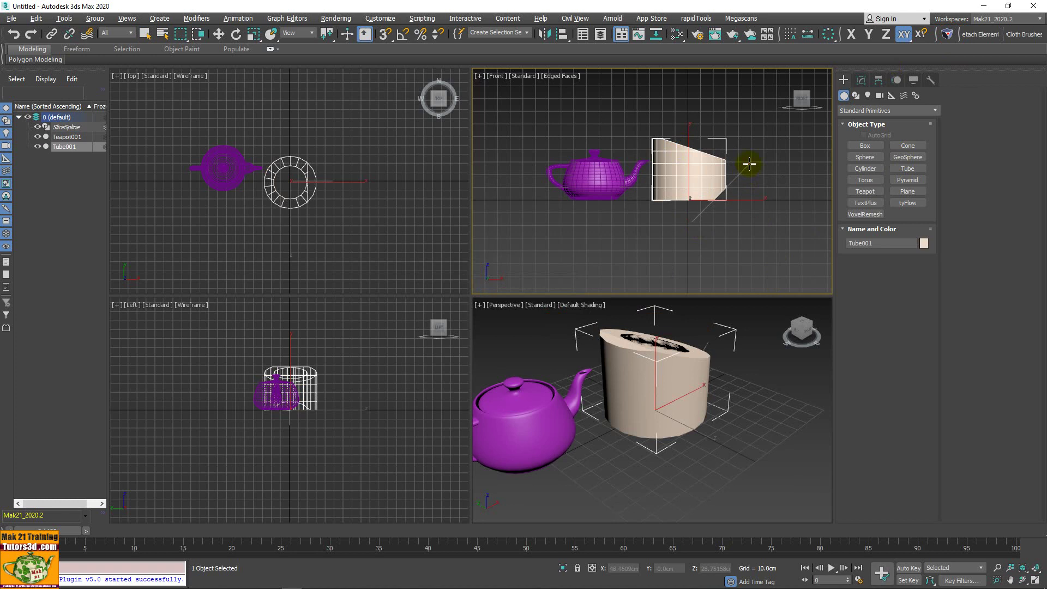
{"action": "left_click", "coordinate": [688, 229]}
{"action": "left_click_drag", "start_coordinate": [662, 205], "coordinate": [736, 242]}
{"action": "right_click", "coordinate": [762, 249]}
Step: Deselect the tube and maximize the Perspective viewport with Alt+W
{"action": "left_click", "coordinate": [694, 122]}
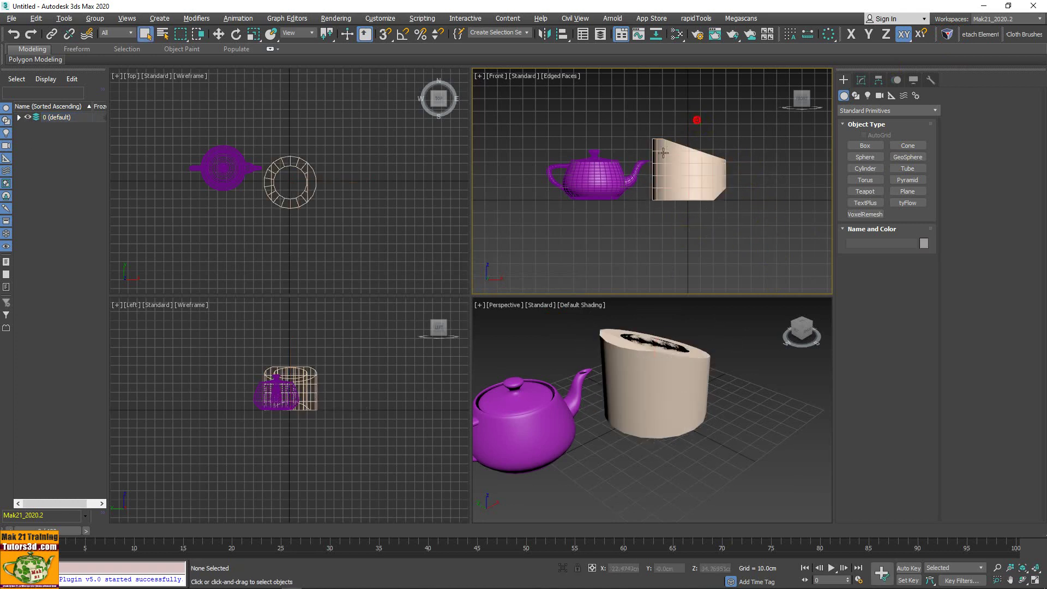
{"action": "scroll", "coordinate": [700, 405], "scroll_direction": "up", "scroll_amount": 3}
{"action": "scroll", "coordinate": [695, 388], "scroll_direction": "down", "scroll_amount": 3}
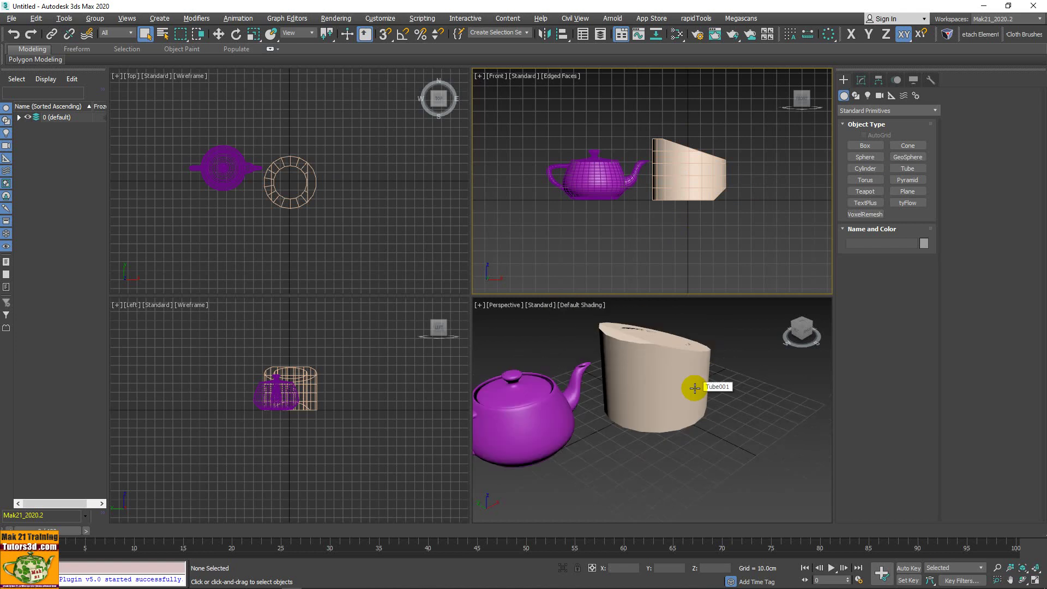
{"action": "key", "text": "alt+w"}
{"action": "scroll", "coordinate": [605, 364], "scroll_direction": "down", "scroll_amount": 5}
Step: Orbit the Perspective view to look down at the tube's slanted cut
{"action": "middle_click_drag", "start_coordinate": [605, 364], "coordinate": [509, 358], "text": "alt"}
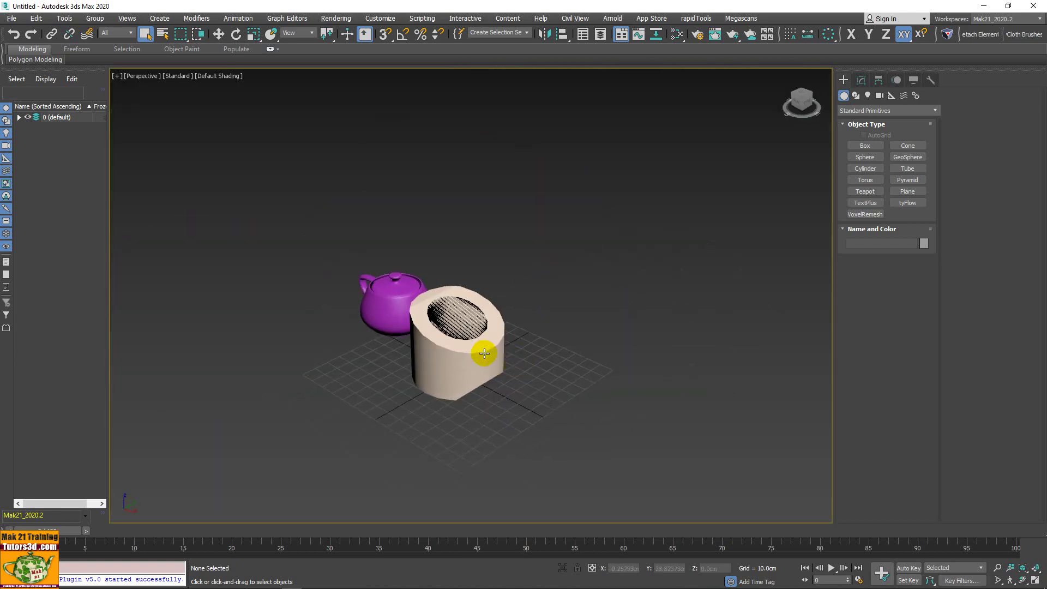
{"action": "scroll", "coordinate": [476, 346], "scroll_direction": "up", "scroll_amount": 10}
{"action": "scroll", "coordinate": [476, 346], "scroll_direction": "down", "scroll_amount": 4}
{"action": "scroll", "coordinate": [486, 367], "scroll_direction": "down", "scroll_amount": 4}
{"action": "mouse_move", "coordinate": [532, 400]}
{"action": "middle_mouse_down", "text": "alt"}
{"action": "mouse_move", "coordinate": [566, 290]}
{"action": "mouse_move", "coordinate": [574, 363]}
{"action": "middle_mouse_up", "text": "alt"}
Step: Select the sliced tube and toggle its lower Cap Holes modifier off and on to compare
{"action": "left_click", "coordinate": [593, 273]}
{"action": "left_click", "coordinate": [861, 81]}
{"action": "left_click", "coordinate": [867, 183]}
{"action": "mouse_move", "coordinate": [753, 191]}
{"action": "middle_mouse_down", "text": "alt"}
{"action": "mouse_move", "coordinate": [683, 234]}
{"action": "mouse_move", "coordinate": [778, 216]}
{"action": "middle_mouse_up", "text": "alt"}
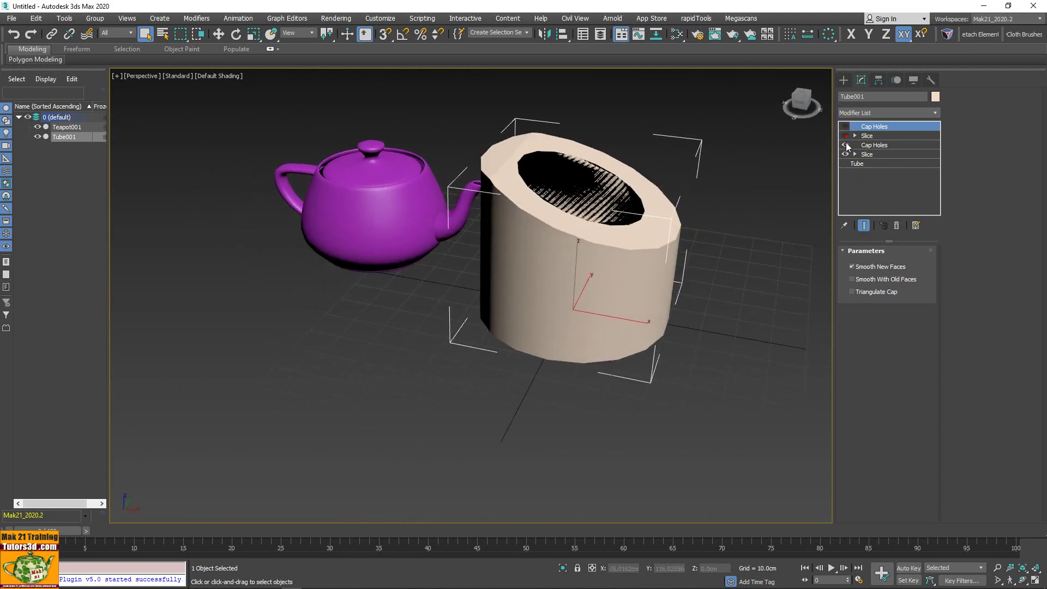
{"action": "left_click", "coordinate": [845, 145]}
{"action": "middle_click_drag", "start_coordinate": [597, 227], "coordinate": [583, 192], "text": "alt"}
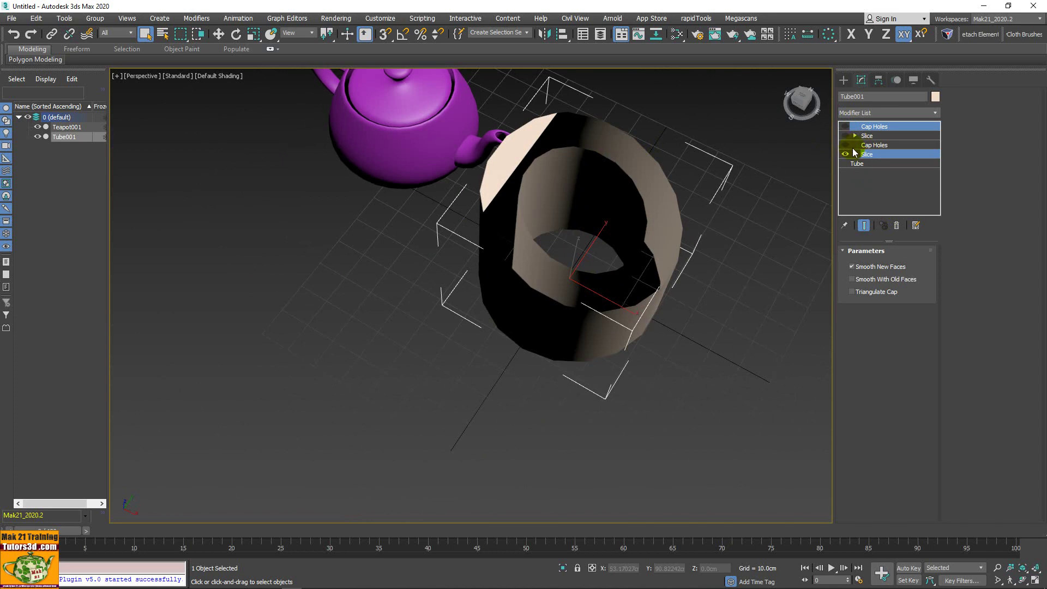
{"action": "left_click", "coordinate": [846, 145]}
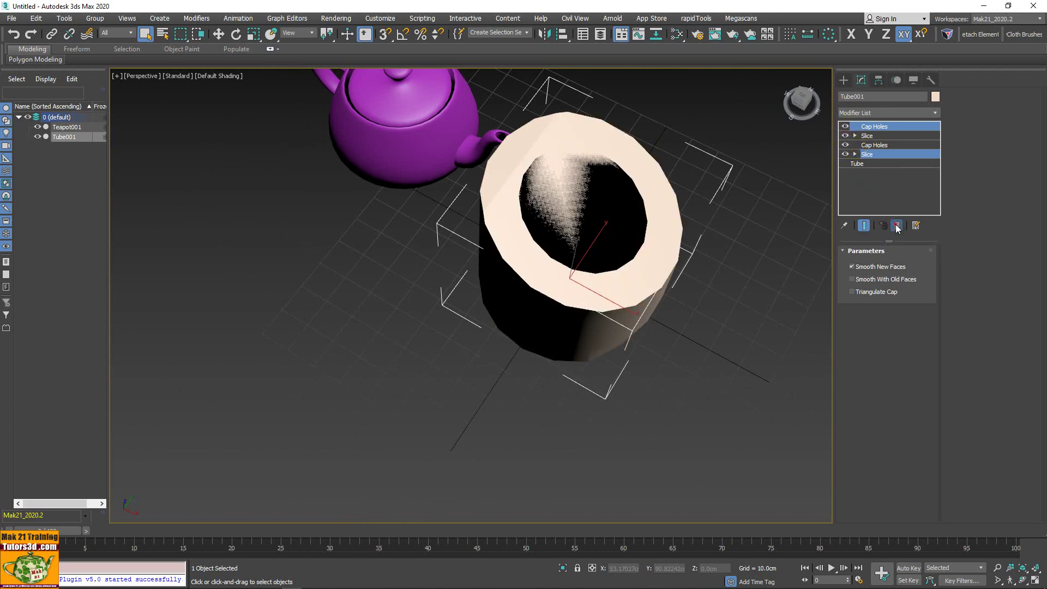
Step: Remove the duplicate Slice/Cap Holes modifiers and delete Tube001 from the scene
{"action": "left_click", "coordinate": [896, 225]}
{"action": "scroll", "coordinate": [693, 267], "scroll_direction": "down", "scroll_amount": 5}
{"action": "middle_click_drag", "start_coordinate": [693, 267], "coordinate": [731, 205], "text": "alt"}
{"action": "left_click_drag", "start_coordinate": [757, 201], "coordinate": [639, 301]}
{"action": "key", "text": "Delete"}
{"action": "left_click", "coordinate": [570, 267]}
Step: Shift-drag a copy of the teapot as Teapot002 and arrange both teapots side by side
{"action": "right_click", "coordinate": [571, 268]}
{"action": "left_click", "coordinate": [597, 278]}
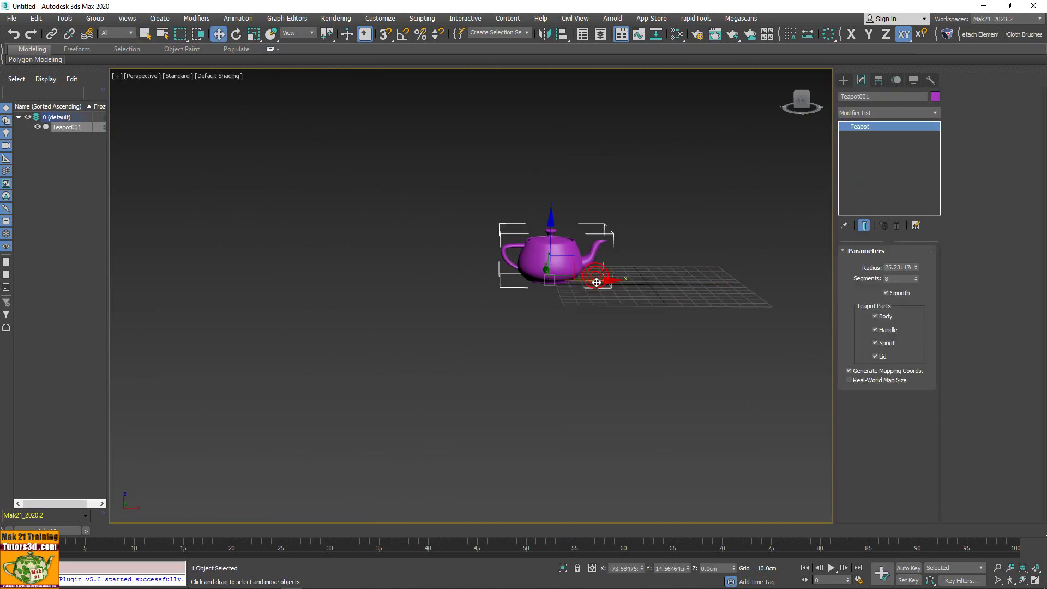
{"action": "left_click_drag", "start_coordinate": [597, 279], "coordinate": [721, 279], "text": "shift"}
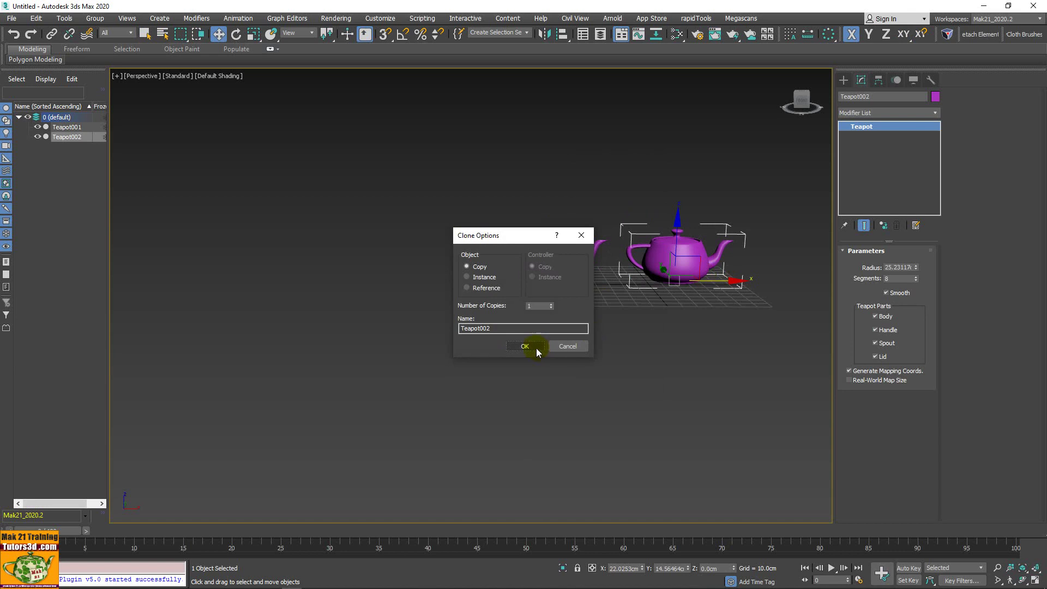
{"action": "left_click", "coordinate": [538, 349]}
{"action": "mouse_move", "coordinate": [601, 356]}
{"action": "middle_mouse_down", "text": "alt"}
{"action": "mouse_move", "coordinate": [660, 304]}
{"action": "mouse_move", "coordinate": [600, 330]}
{"action": "middle_mouse_up", "text": "alt"}
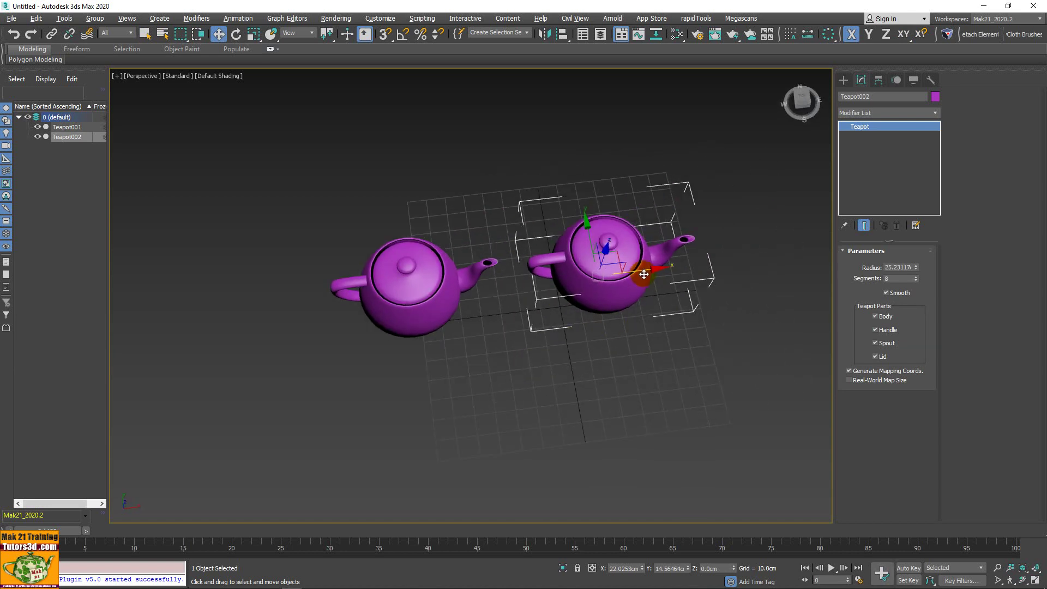
{"action": "left_click_drag", "start_coordinate": [643, 277], "coordinate": [590, 325]}
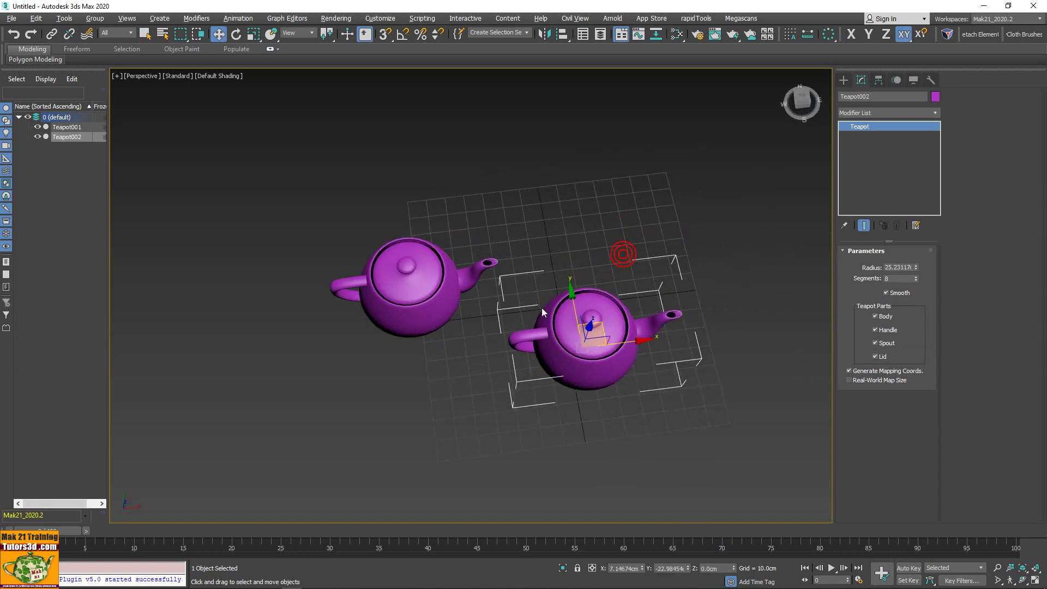
{"action": "left_click", "coordinate": [431, 278]}
{"action": "left_click_drag", "start_coordinate": [431, 279], "coordinate": [510, 247]}
{"action": "middle_click_drag", "start_coordinate": [603, 252], "coordinate": [731, 328], "text": "alt"}
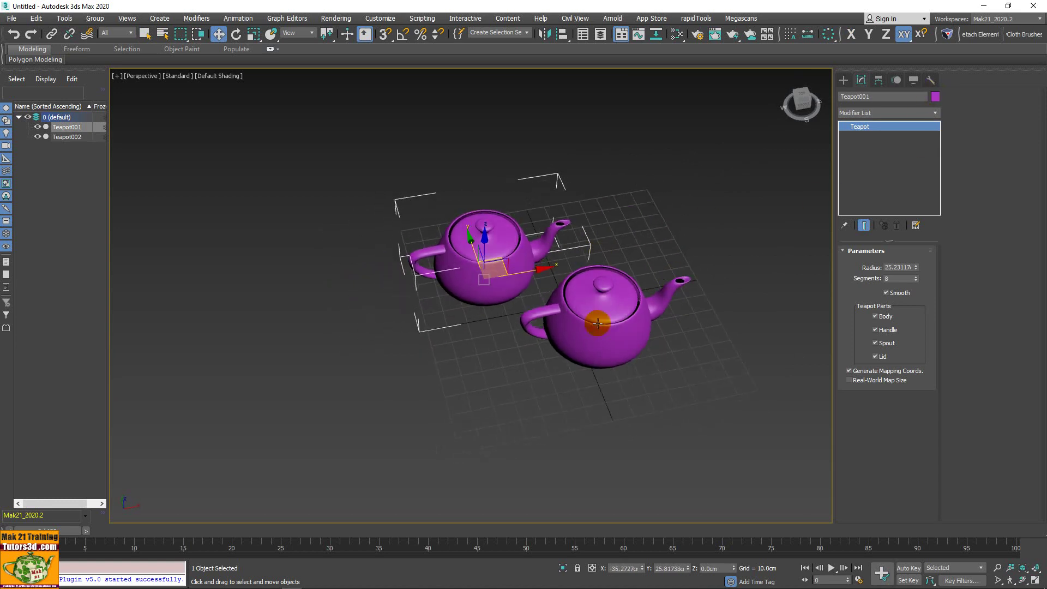
Step: Convert Teapot001 to Editable Poly and attach Teapot002 to it
{"action": "right_click", "coordinate": [611, 278]}
{"action": "mouse_move", "coordinate": [561, 416]}
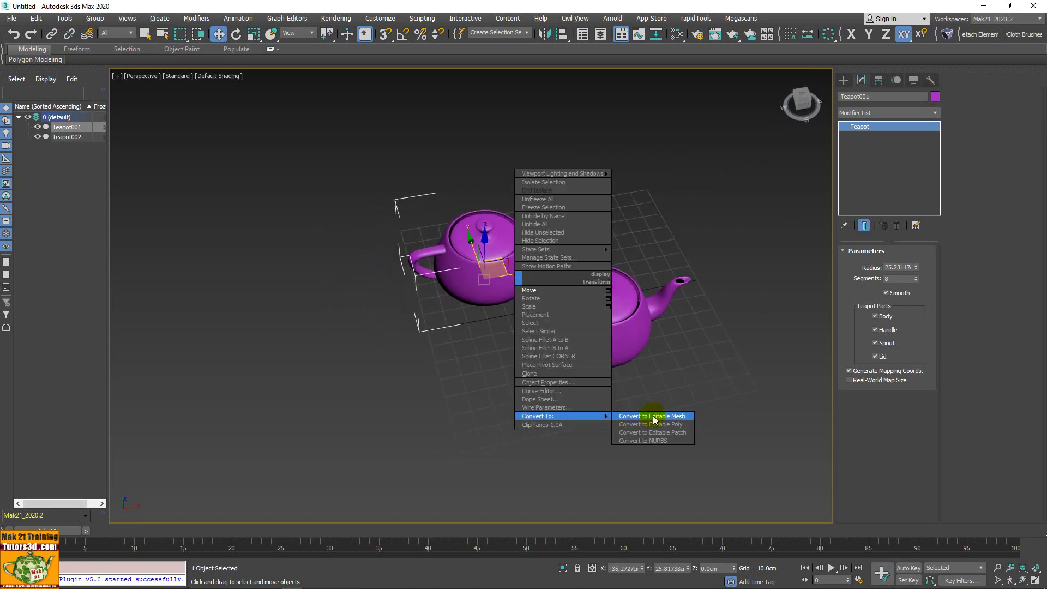
{"action": "left_click", "coordinate": [661, 425]}
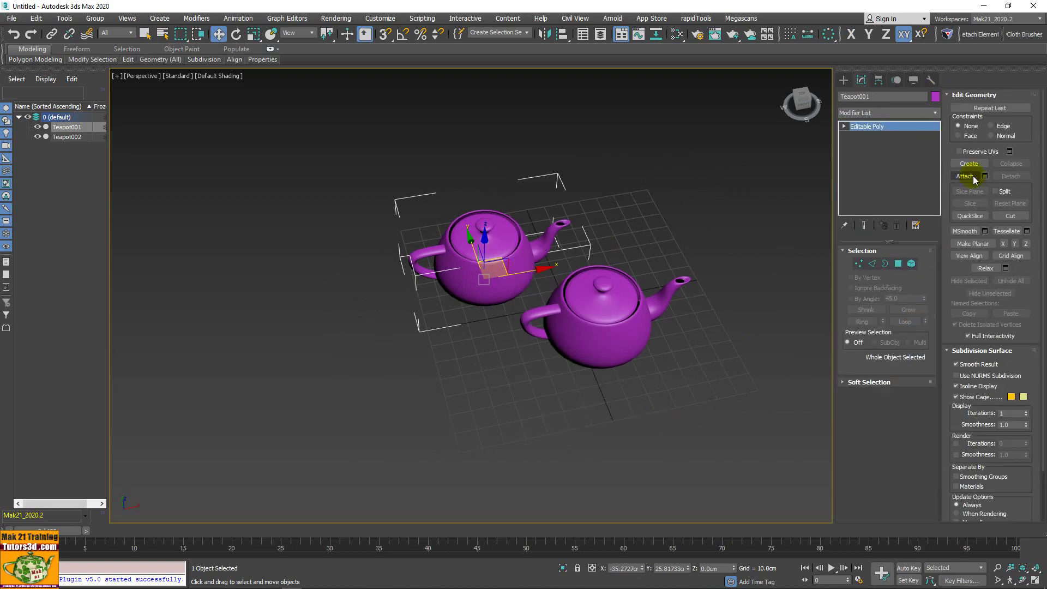
{"action": "left_click", "coordinate": [965, 176]}
{"action": "left_click", "coordinate": [634, 304]}
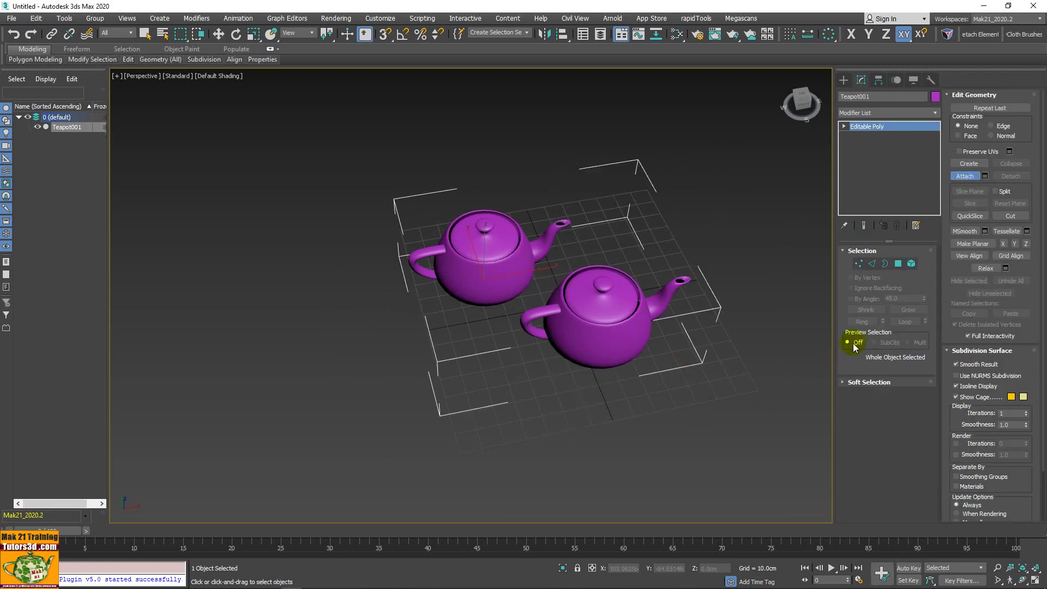
Step: Draw a diagonal clip plane across both teapots to slice them
{"action": "left_click", "coordinate": [628, 362]}
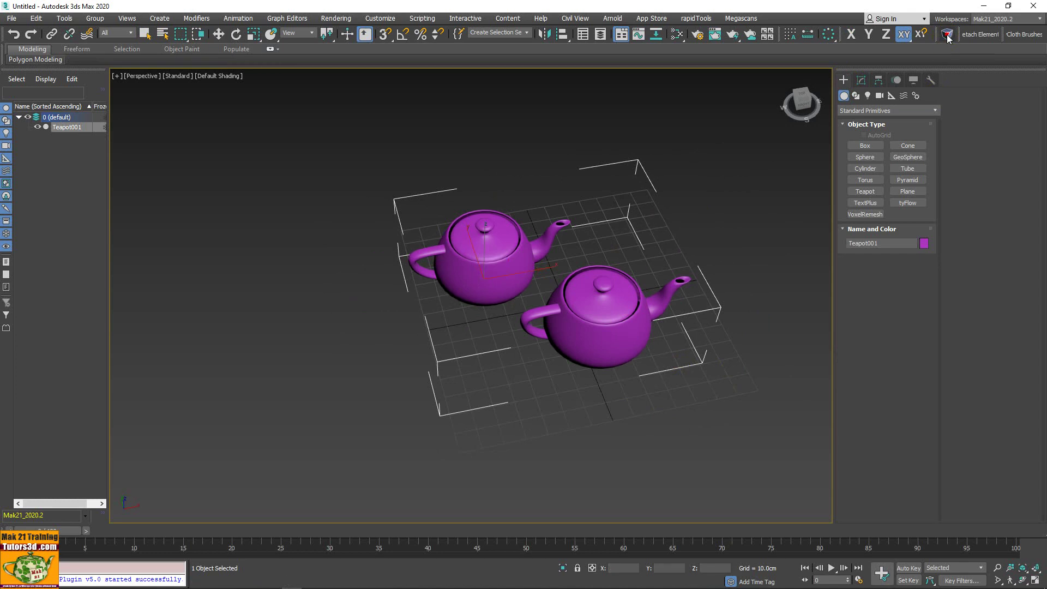
{"action": "left_click_drag", "start_coordinate": [699, 362], "coordinate": [574, 283]}
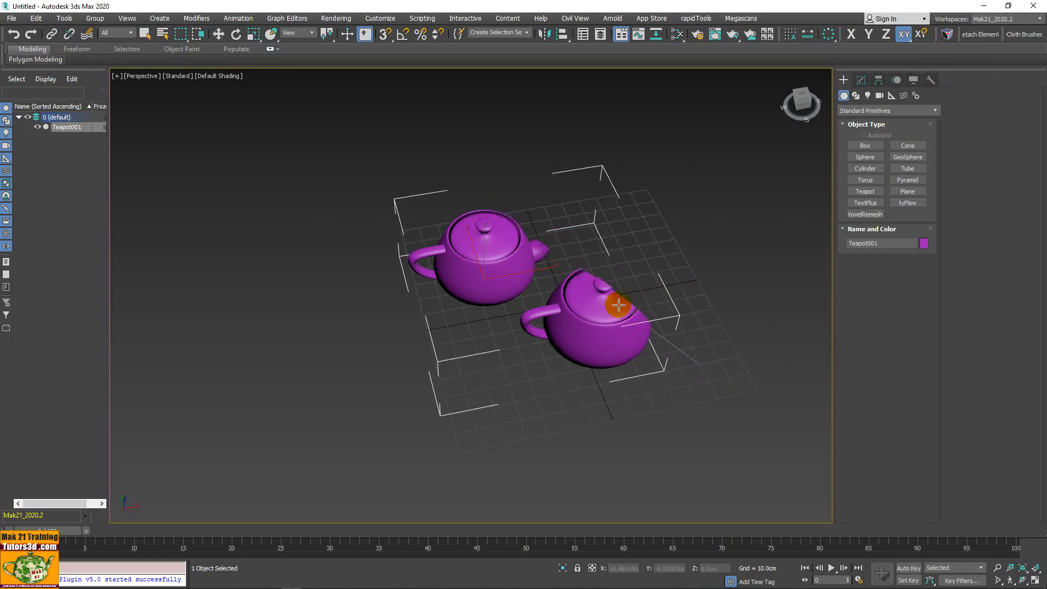
{"action": "key", "text": "w"}
{"action": "mouse_move", "coordinate": [600, 283]}
{"action": "middle_mouse_down", "text": "alt"}
{"action": "mouse_move", "coordinate": [616, 295]}
{"action": "mouse_move", "coordinate": [542, 264]}
{"action": "mouse_move", "coordinate": [491, 280]}
{"action": "mouse_move", "coordinate": [544, 284]}
{"action": "mouse_move", "coordinate": [556, 299]}
{"action": "mouse_move", "coordinate": [532, 290]}
{"action": "mouse_move", "coordinate": [449, 294]}
{"action": "mouse_move", "coordinate": [495, 285]}
{"action": "mouse_move", "coordinate": [382, 262]}
{"action": "middle_mouse_up", "text": "alt"}
{"action": "scroll", "coordinate": [493, 287], "scroll_direction": "up", "scroll_amount": 5}
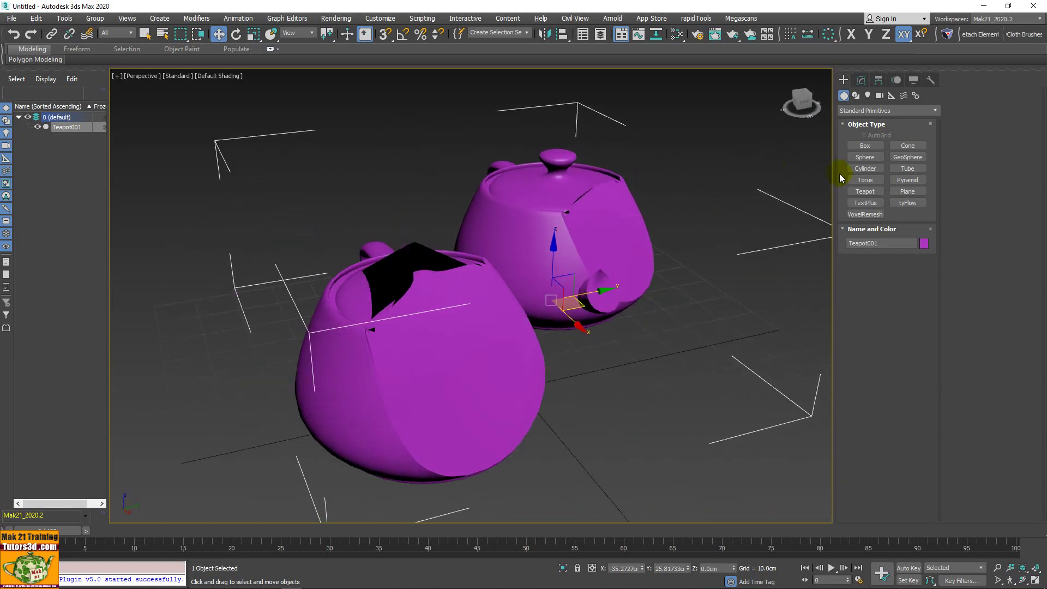
Step: Select the Slice Plane sub-object in the teapot's modifier stack
{"action": "left_click", "coordinate": [861, 80]}
{"action": "left_click", "coordinate": [855, 136]}
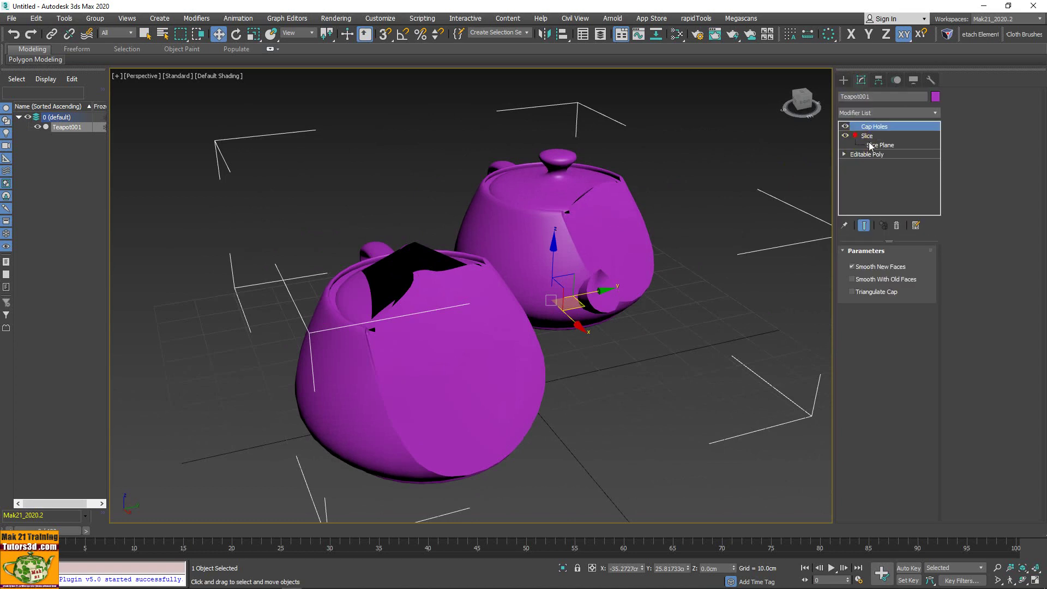
{"action": "scroll", "coordinate": [583, 319], "scroll_direction": "down", "scroll_amount": 5}
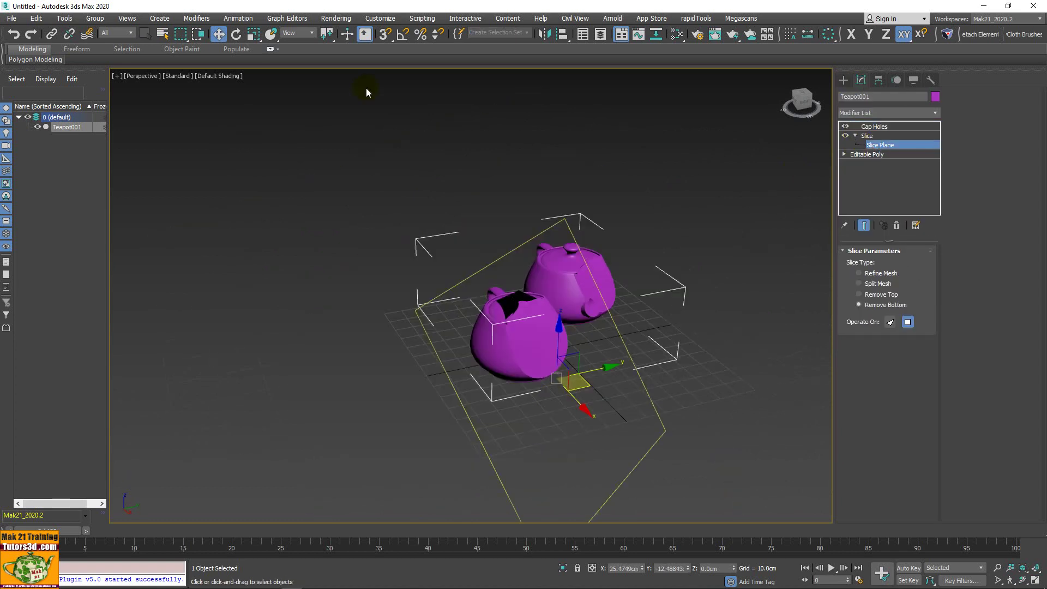
Step: Switch to the Local coordinate system and lower the slice plane along its Z axis
{"action": "left_click", "coordinate": [307, 34]}
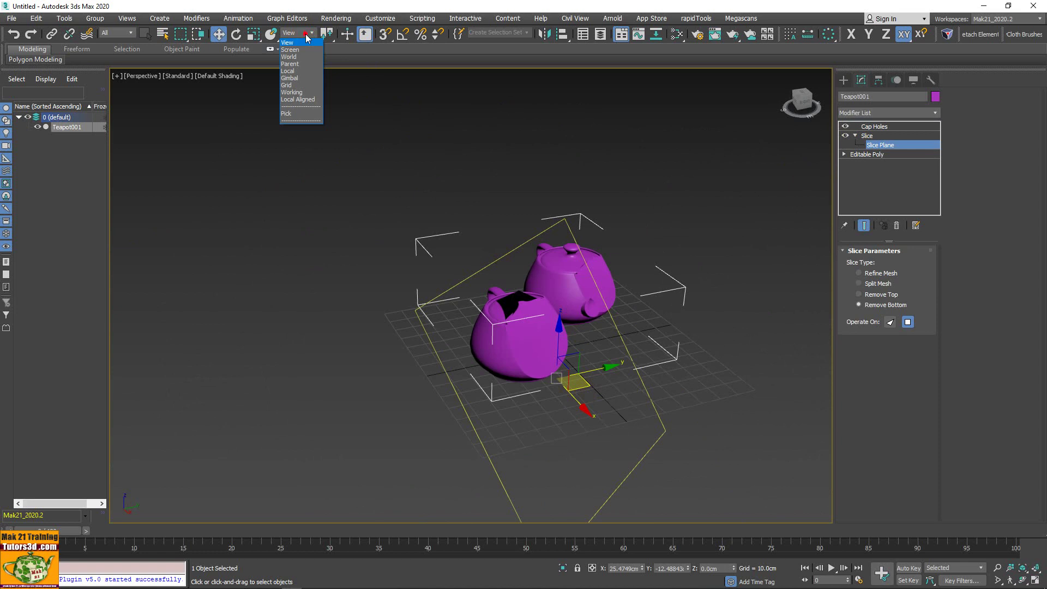
{"action": "left_click", "coordinate": [290, 71]}
{"action": "left_click_drag", "start_coordinate": [517, 402], "coordinate": [531, 387]}
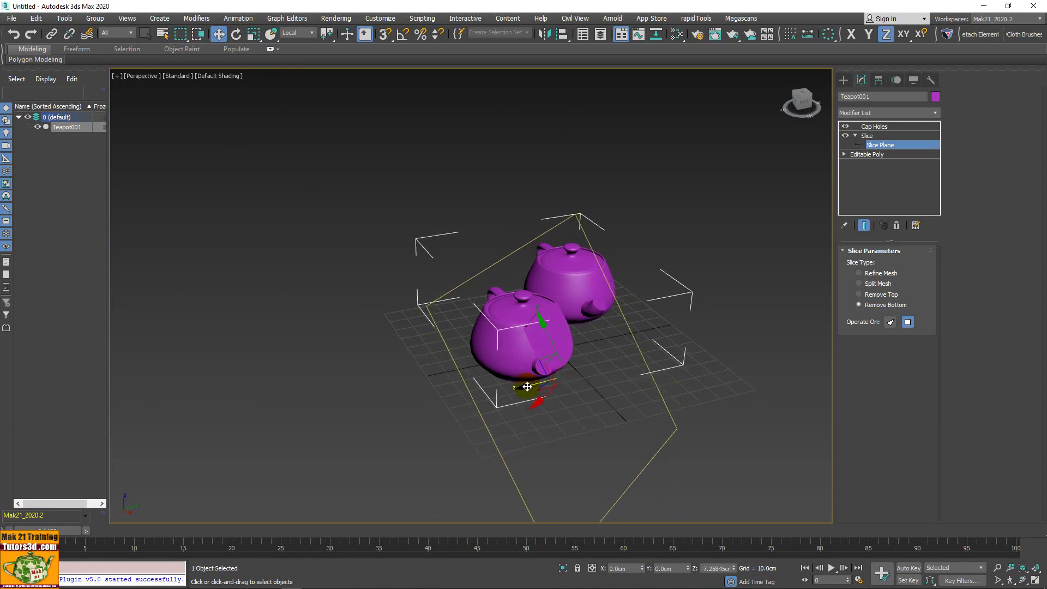
{"action": "scroll", "coordinate": [551, 297], "scroll_direction": "up", "scroll_amount": 4}
{"action": "scroll", "coordinate": [539, 313], "scroll_direction": "up", "scroll_amount": 3}
{"action": "mouse_move", "coordinate": [550, 310]}
{"action": "middle_mouse_down", "text": "alt"}
{"action": "mouse_move", "coordinate": [602, 296]}
{"action": "mouse_move", "coordinate": [602, 315]}
{"action": "mouse_move", "coordinate": [523, 299]}
{"action": "mouse_move", "coordinate": [593, 278]}
{"action": "mouse_move", "coordinate": [730, 313]}
{"action": "middle_mouse_up", "text": "alt"}
{"action": "scroll", "coordinate": [602, 315], "scroll_direction": "down", "scroll_amount": 4}
{"action": "scroll", "coordinate": [602, 315], "scroll_direction": "down", "scroll_amount": 2}
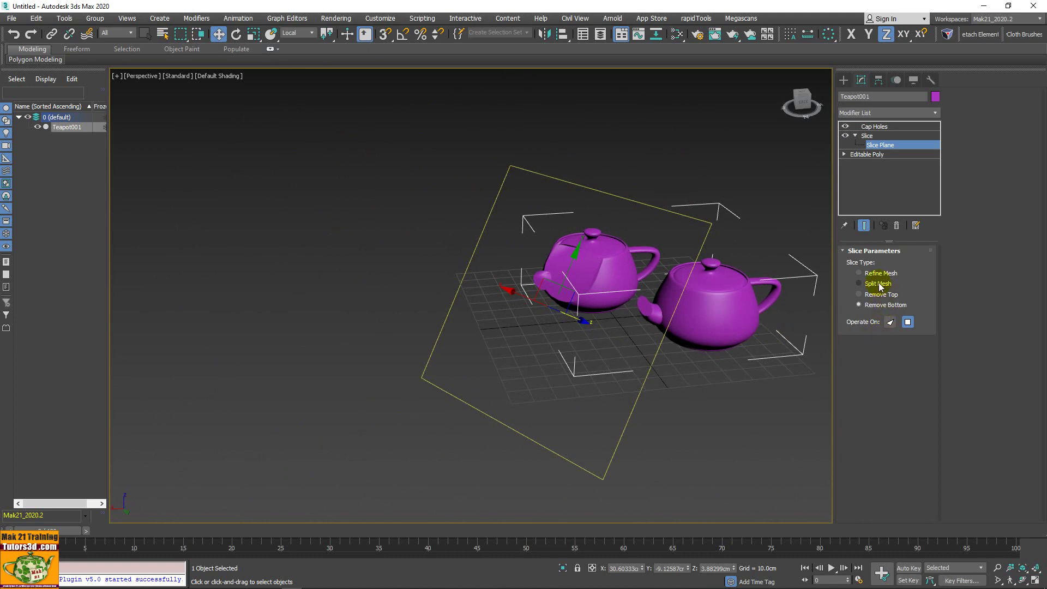
Step: Try Split Mesh and Remove Top, then settle on Remove Bottom, with Edged Faces shown
{"action": "left_click", "coordinate": [859, 284]}
{"action": "scroll", "coordinate": [604, 293], "scroll_direction": "up", "scroll_amount": 3}
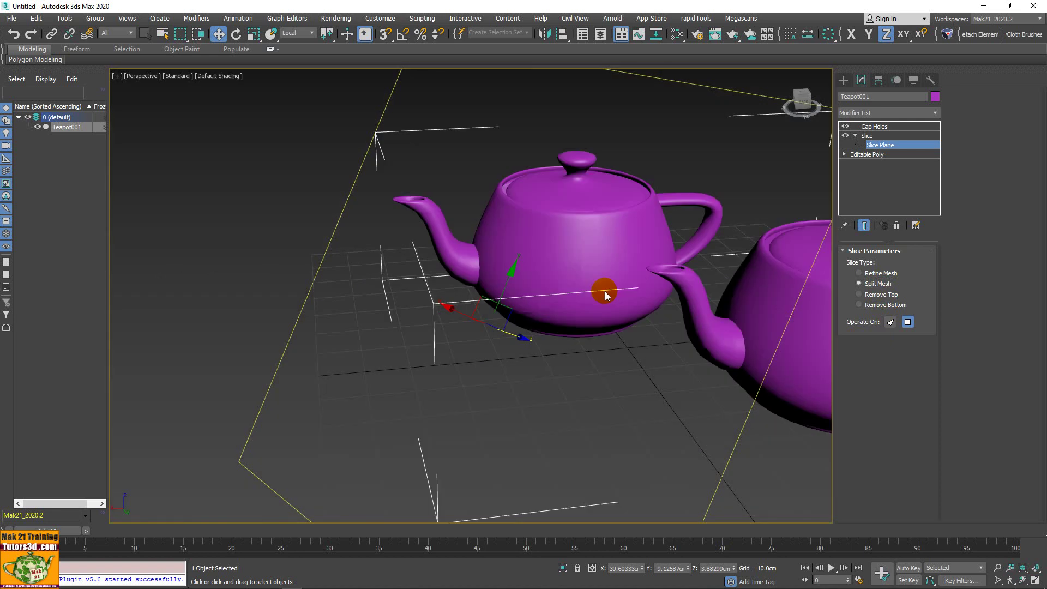
{"action": "key", "text": "F4"}
{"action": "scroll", "coordinate": [639, 325], "scroll_direction": "down", "scroll_amount": 3}
{"action": "middle_click_drag", "start_coordinate": [639, 325], "coordinate": [519, 311], "text": "alt"}
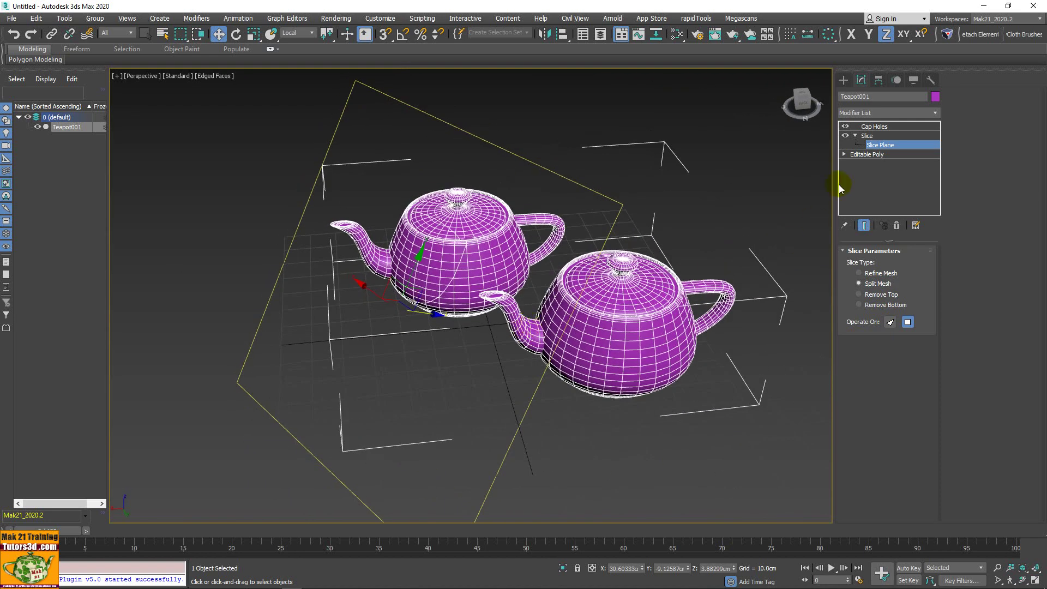
{"action": "left_click", "coordinate": [877, 295]}
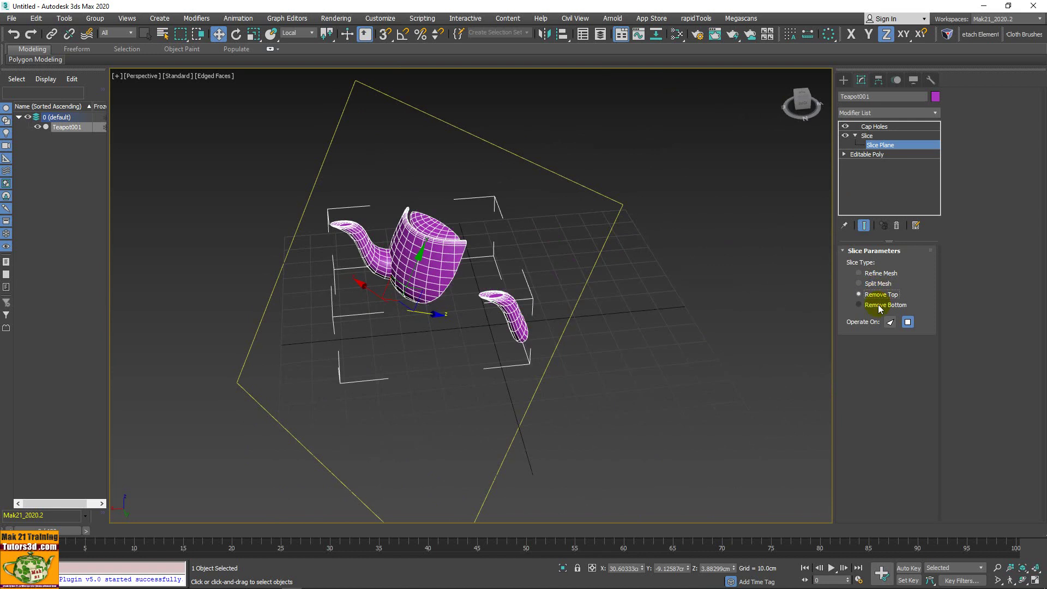
{"action": "left_click", "coordinate": [879, 305]}
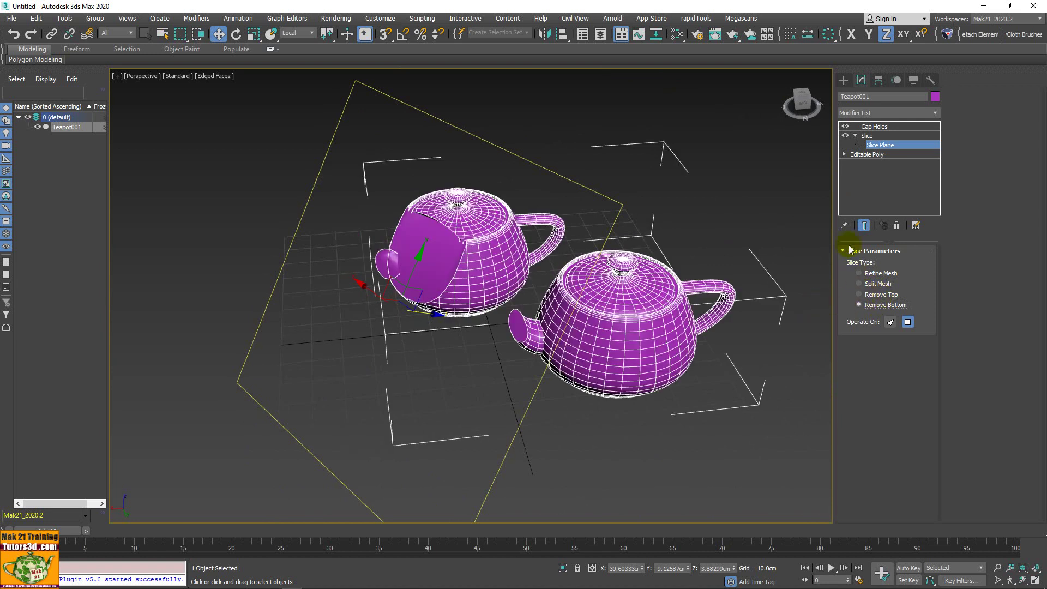